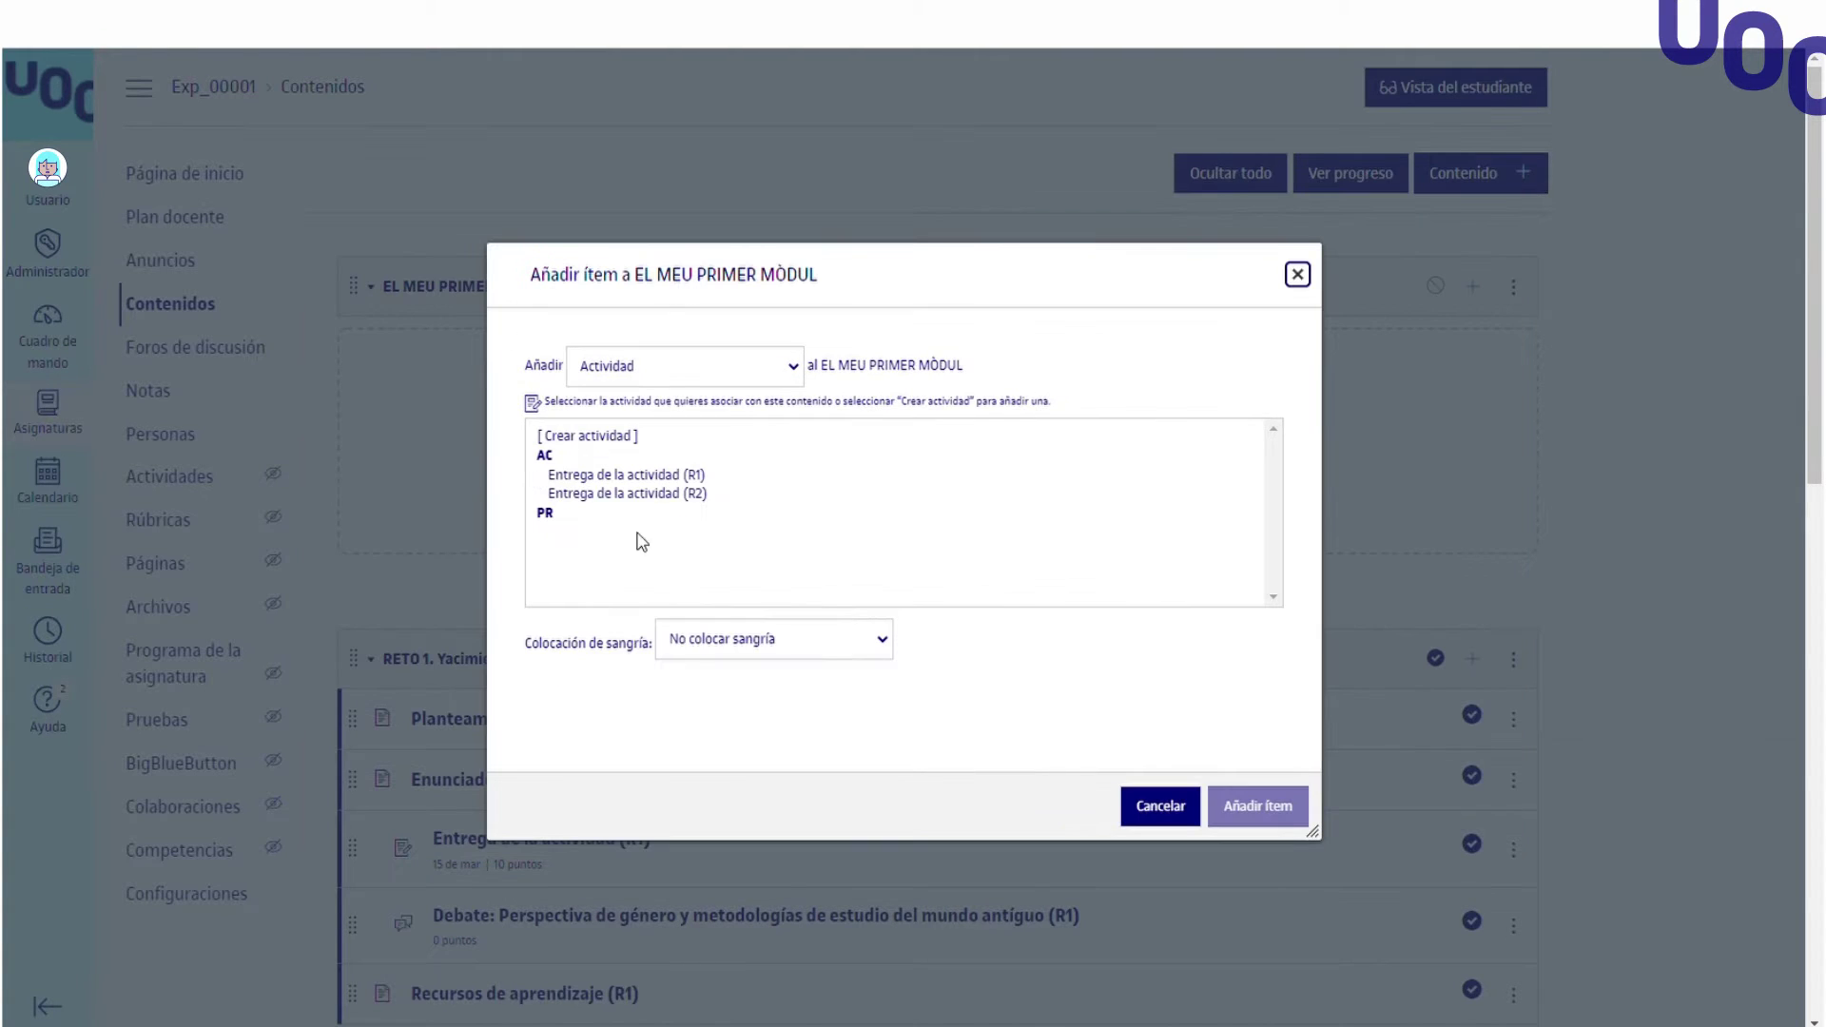
# Step: Add a new activity named "Lliurament de l'Activitat 1" to the module EL MEU PRIMER MÒDUL, indented one level
pyautogui.click(589, 436)
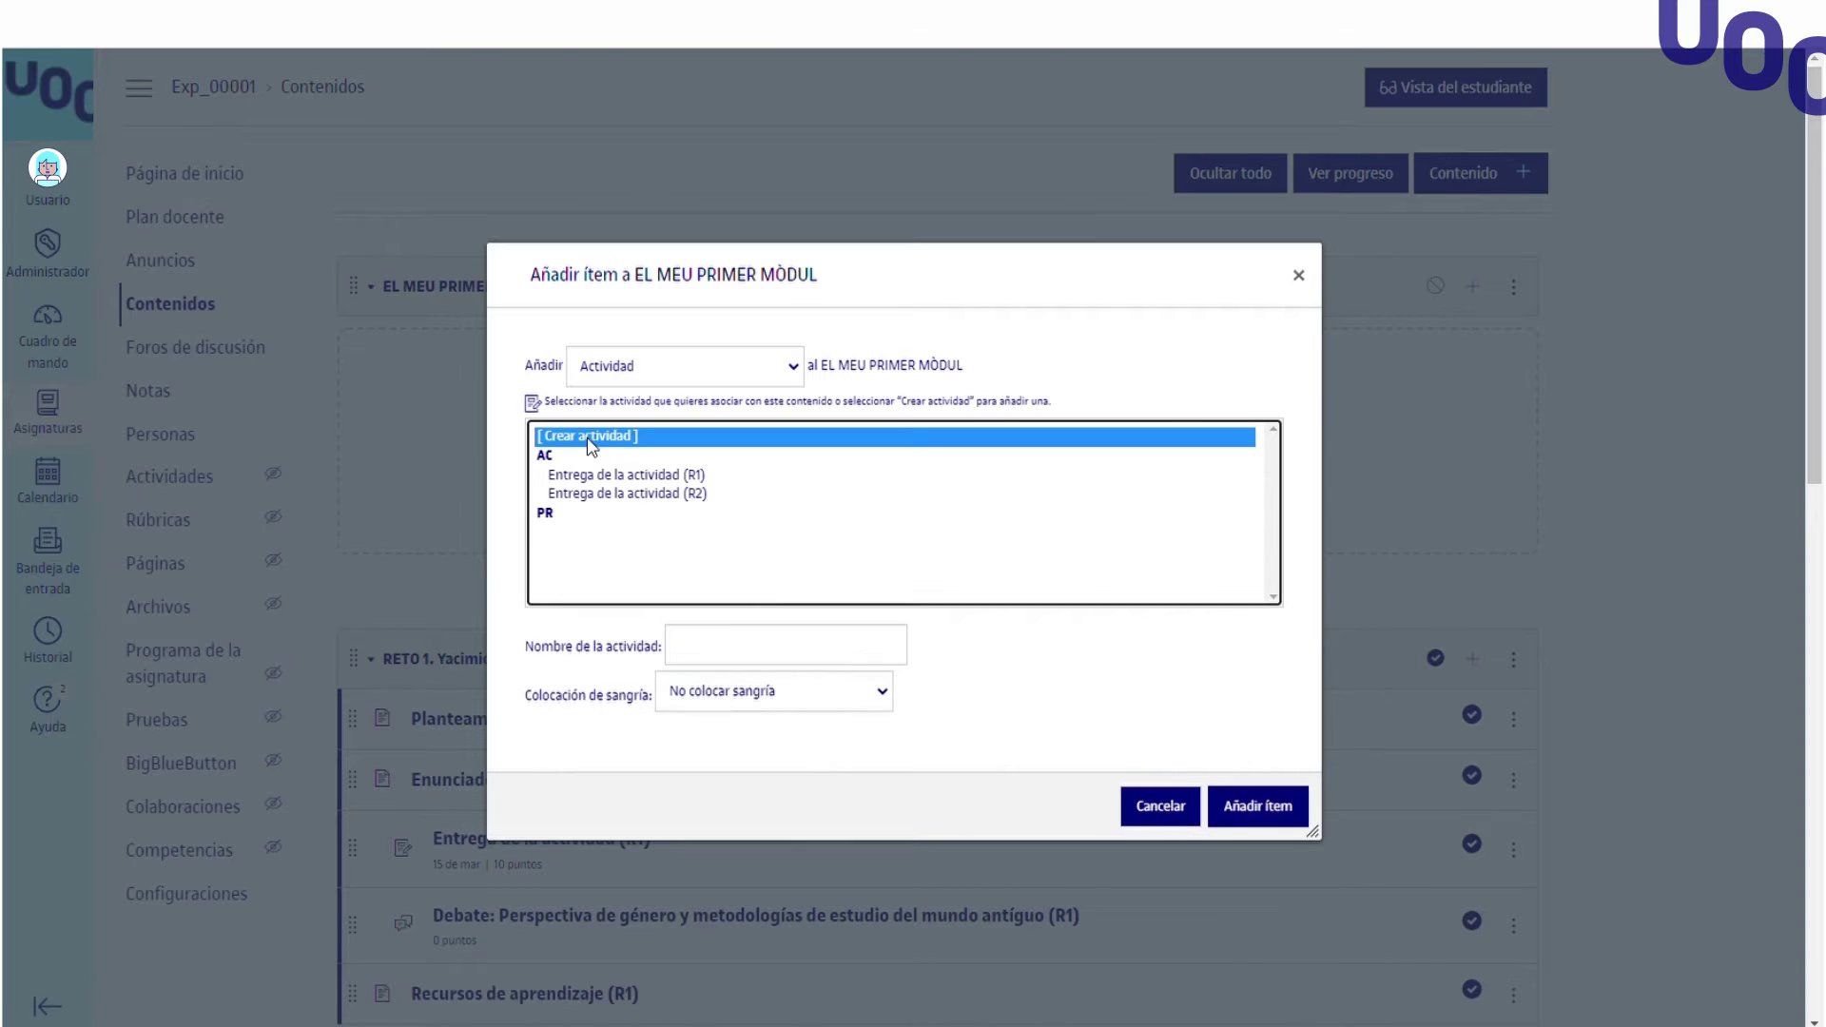
pyautogui.click(709, 655)
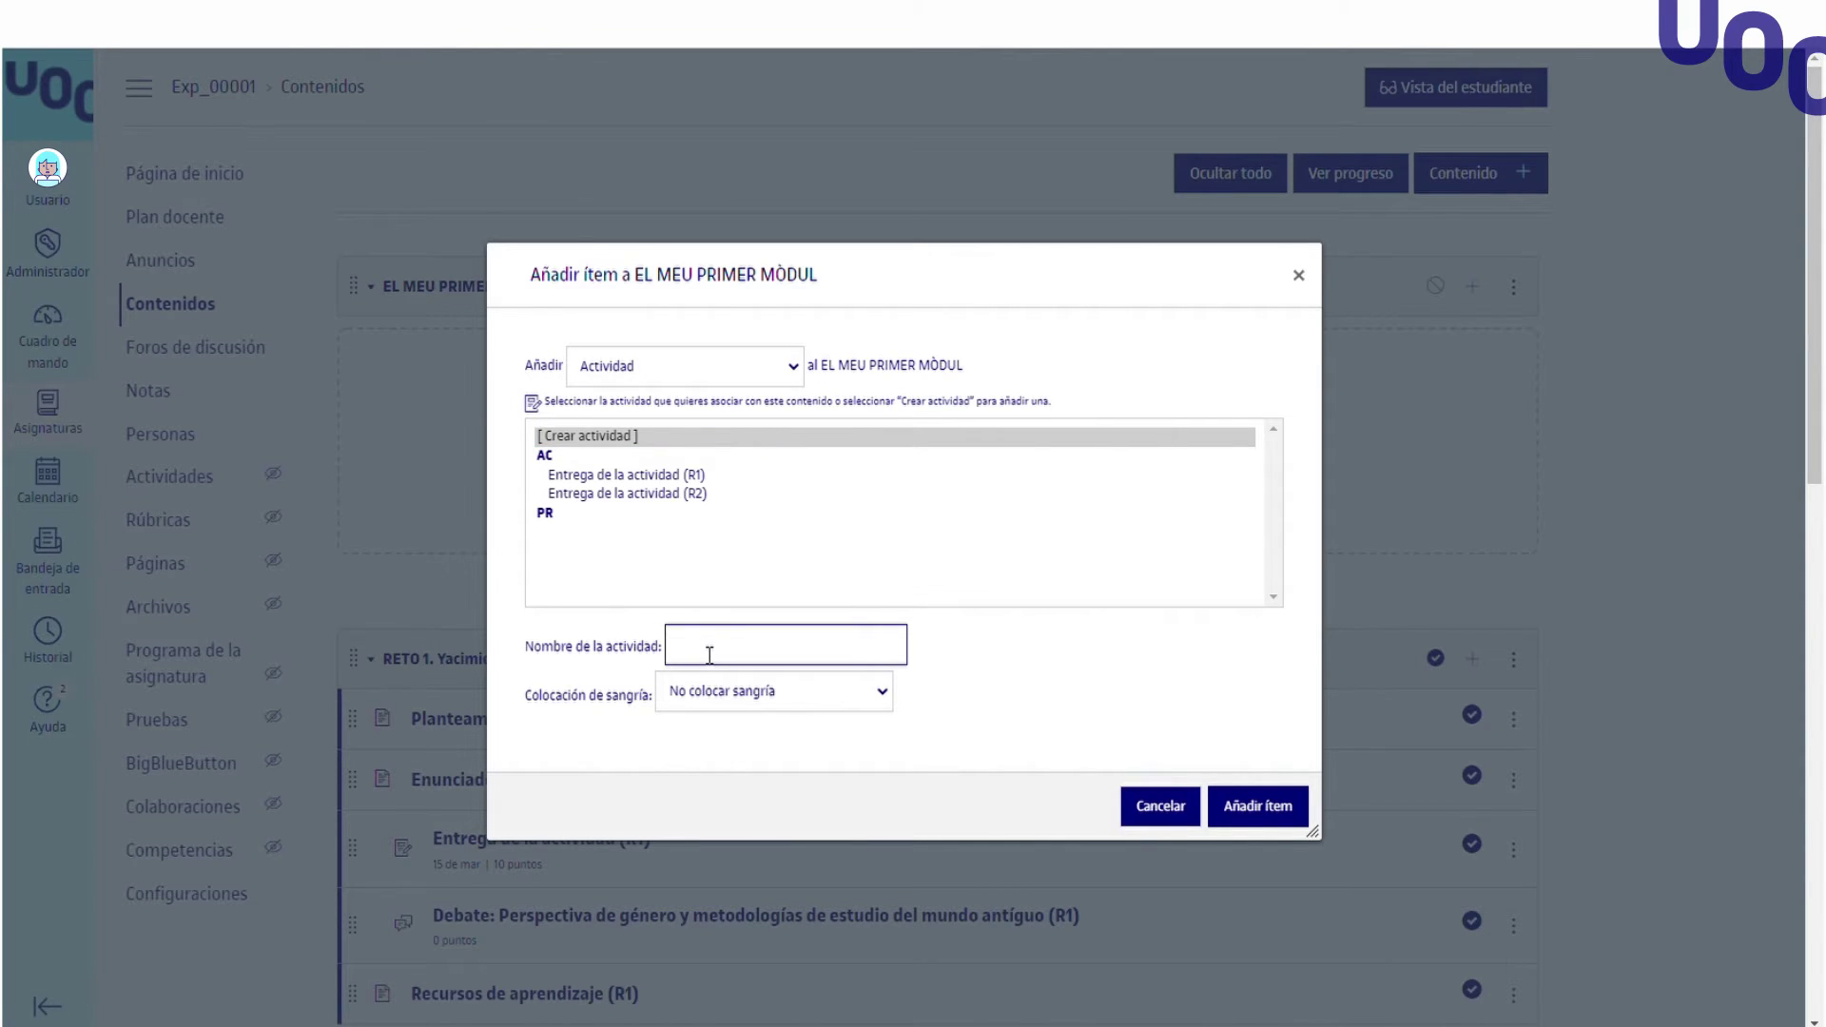
pyautogui.write("Lliurament de l'Activitat 1")
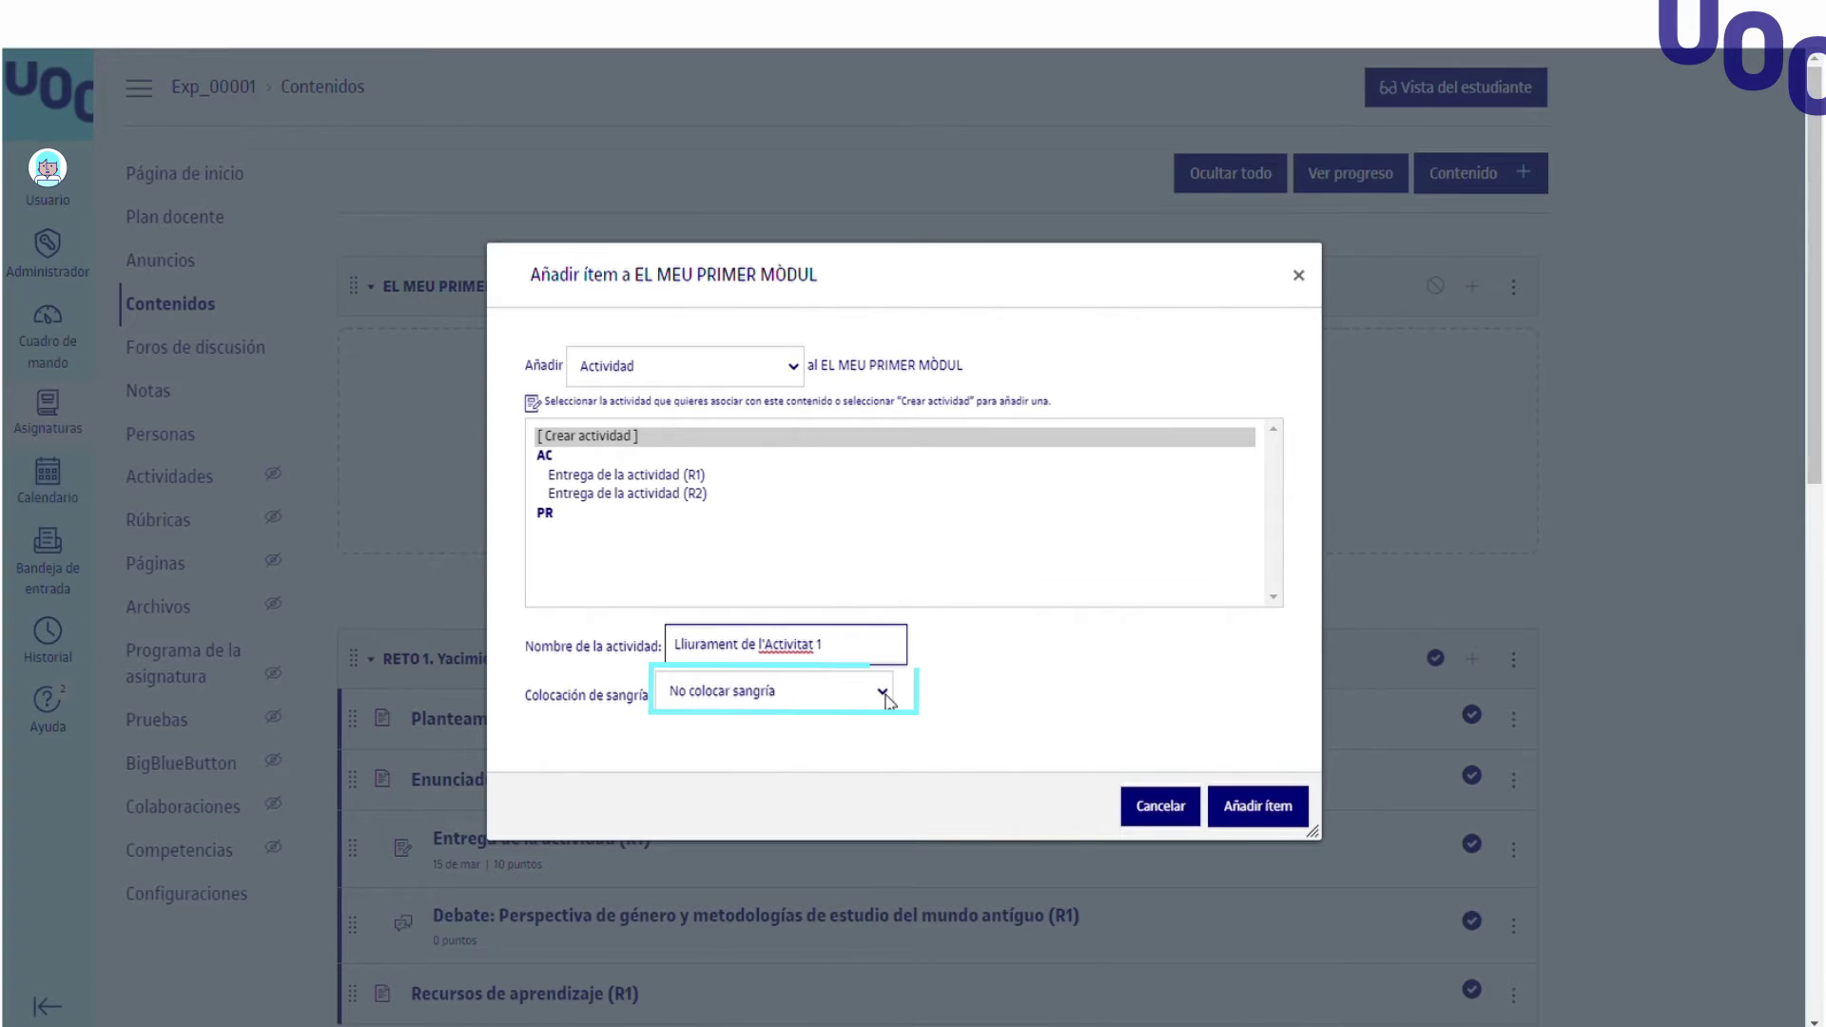
pyautogui.click(887, 702)
pyautogui.click(884, 746)
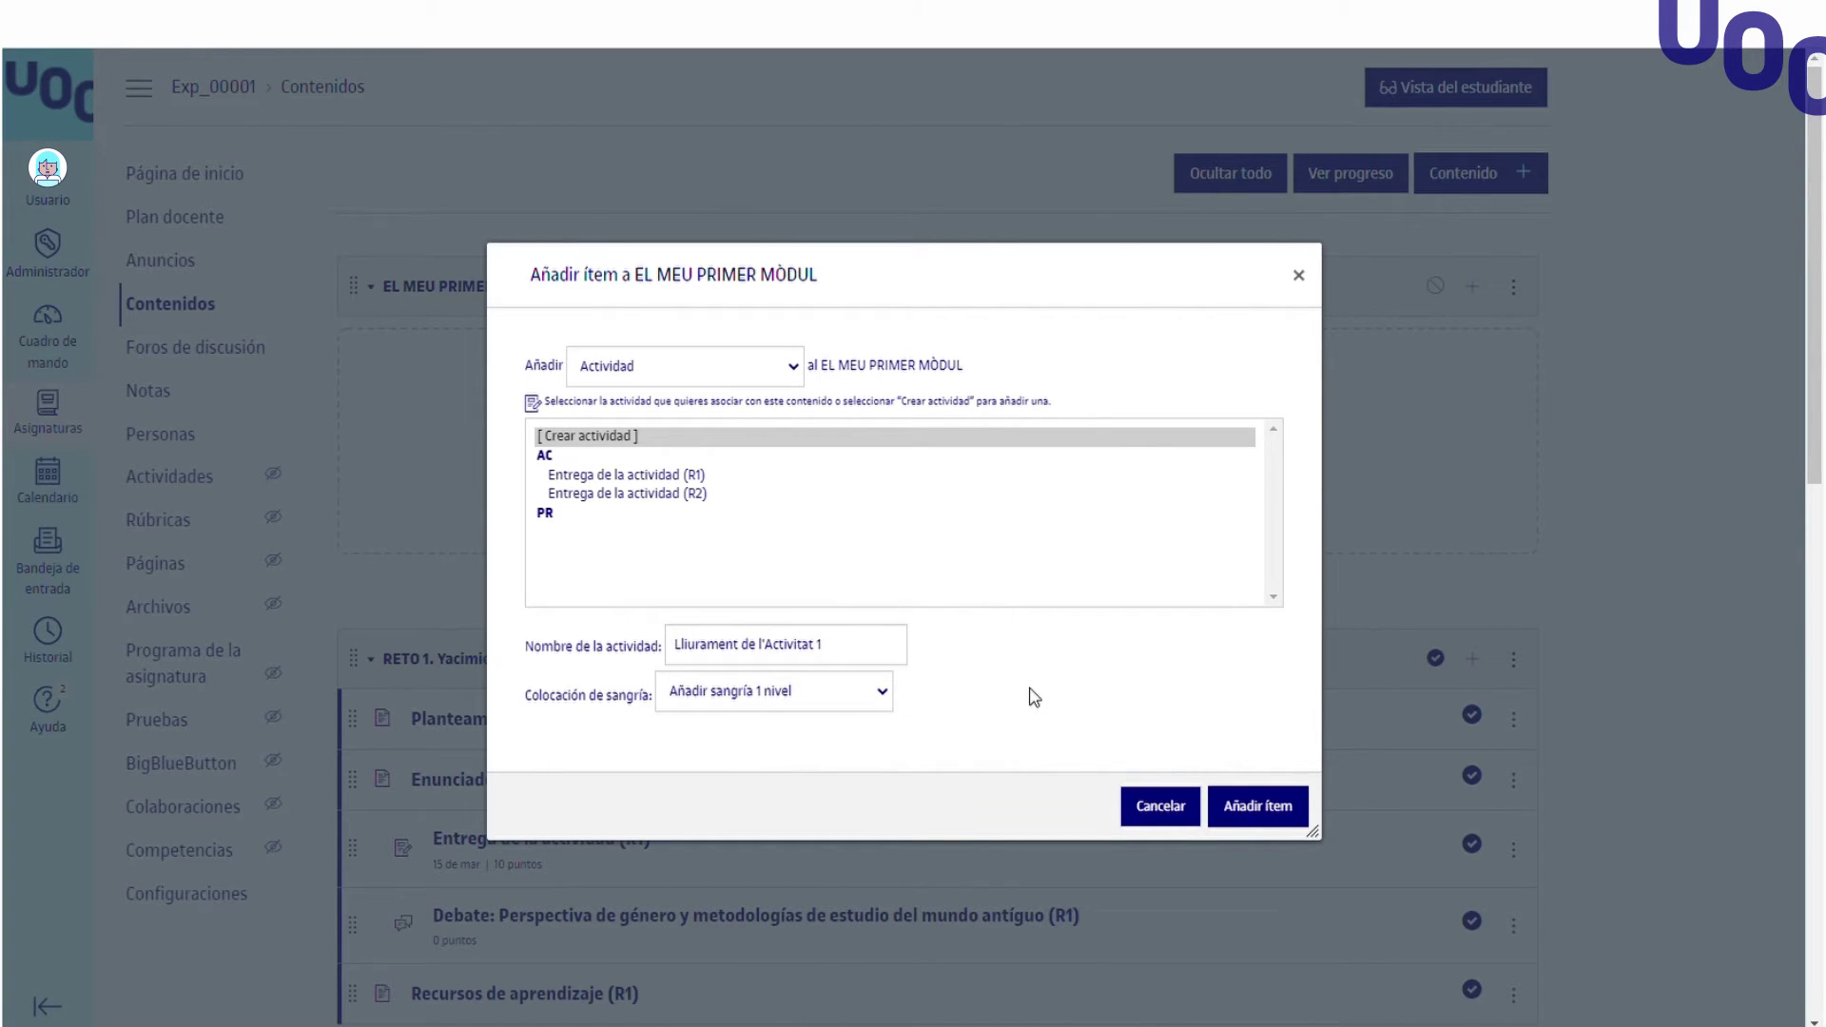
pyautogui.click(1256, 806)
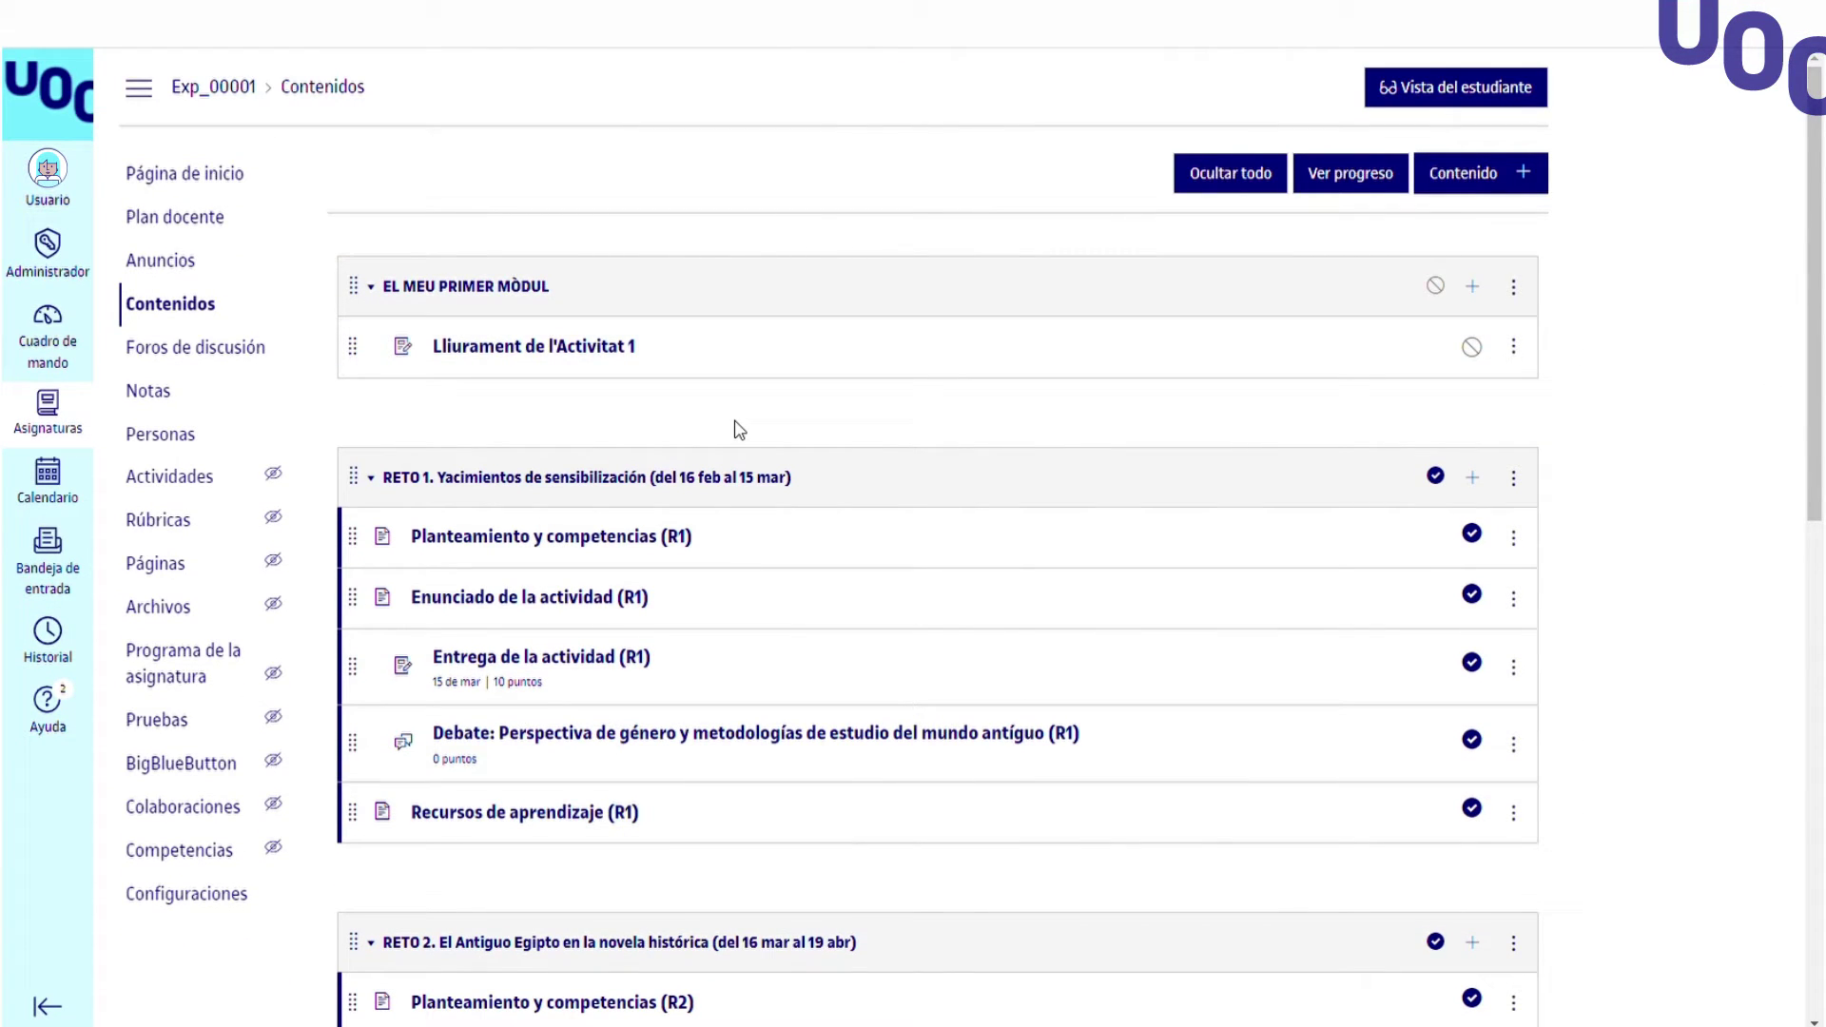
# Step: Open the activity "Lliurament de l'Activitat 1" for editing, keeping its name
pyautogui.click(530, 350)
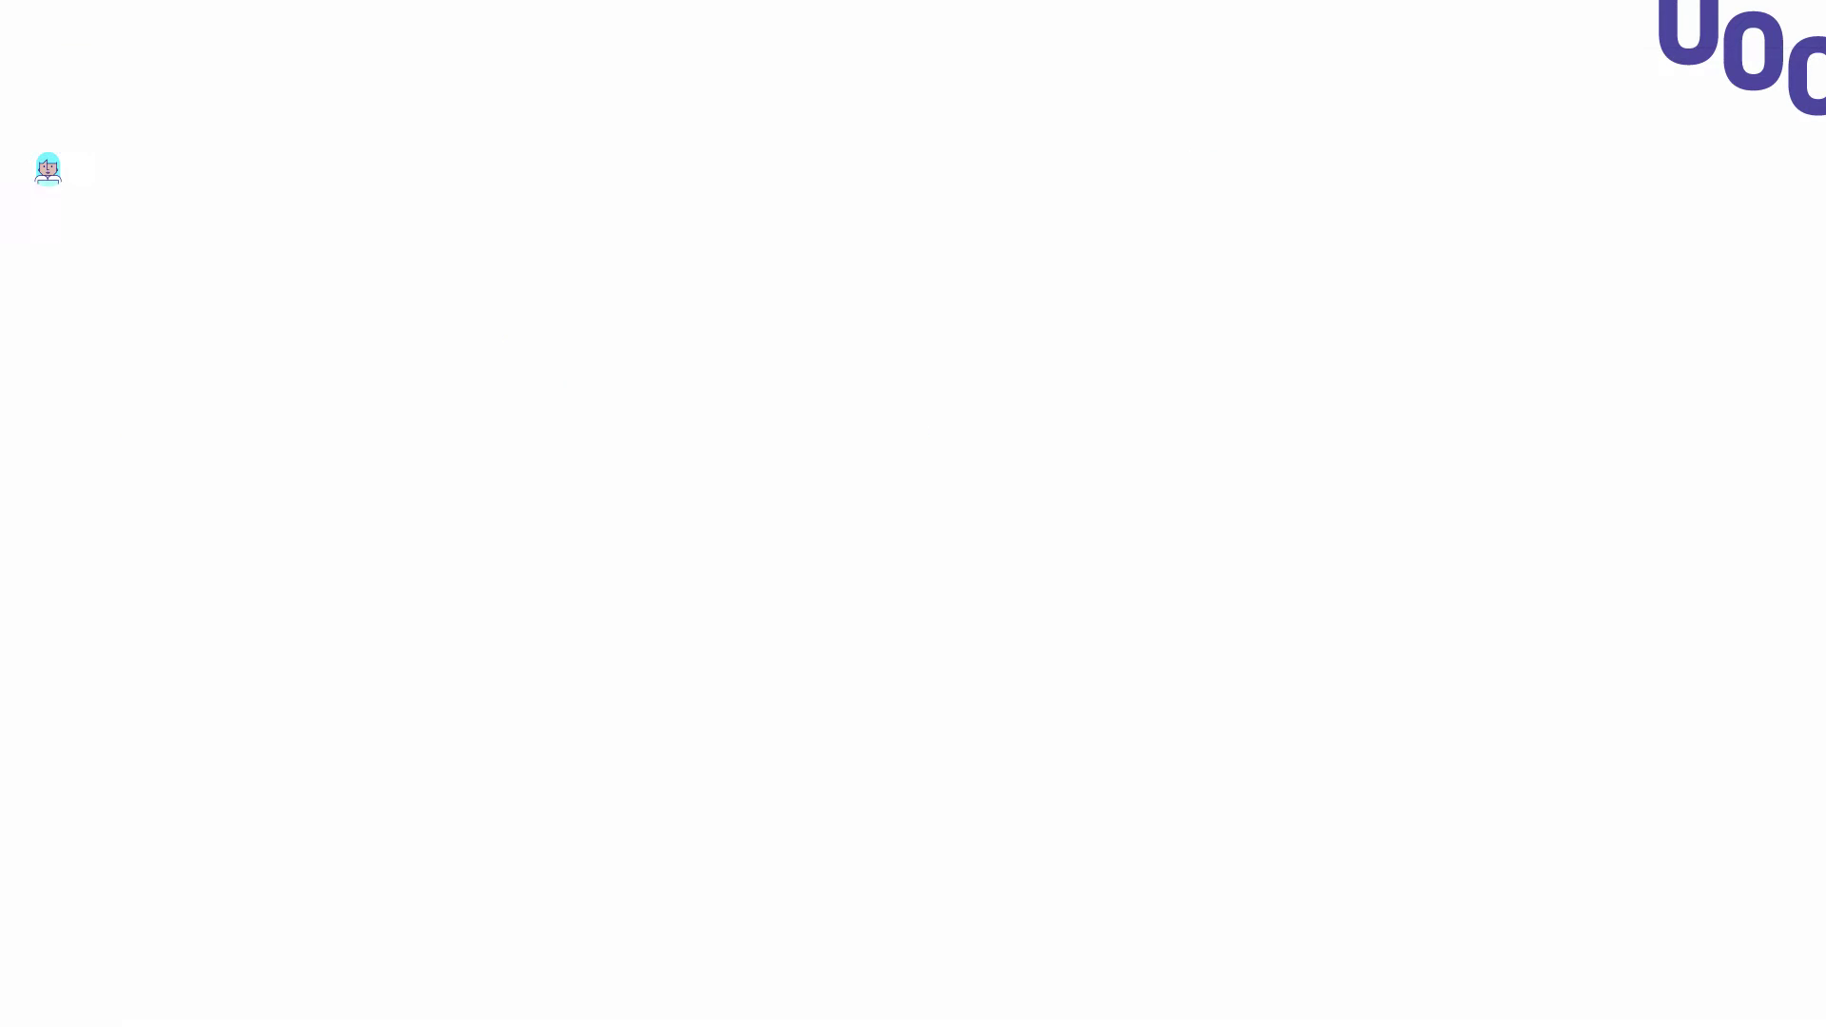
pyautogui.click(1125, 180)
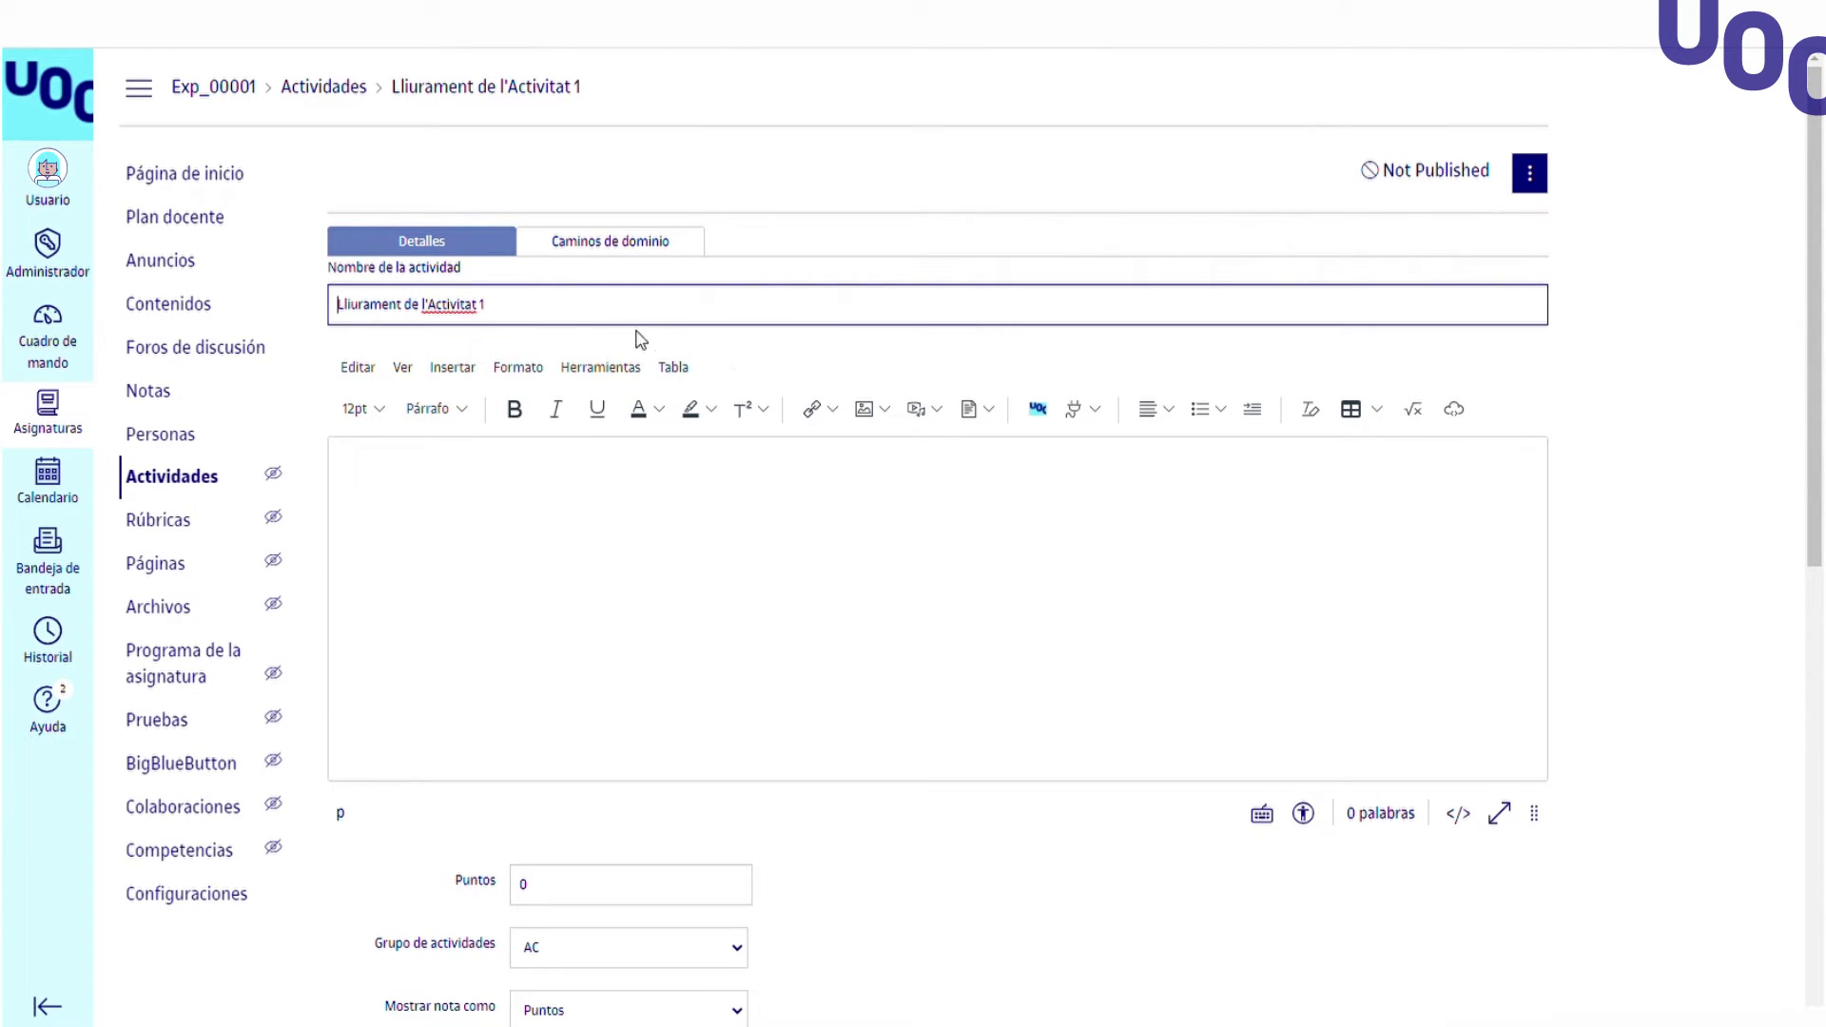
pyautogui.moveTo(567, 317); pyautogui.dragTo(321, 317)
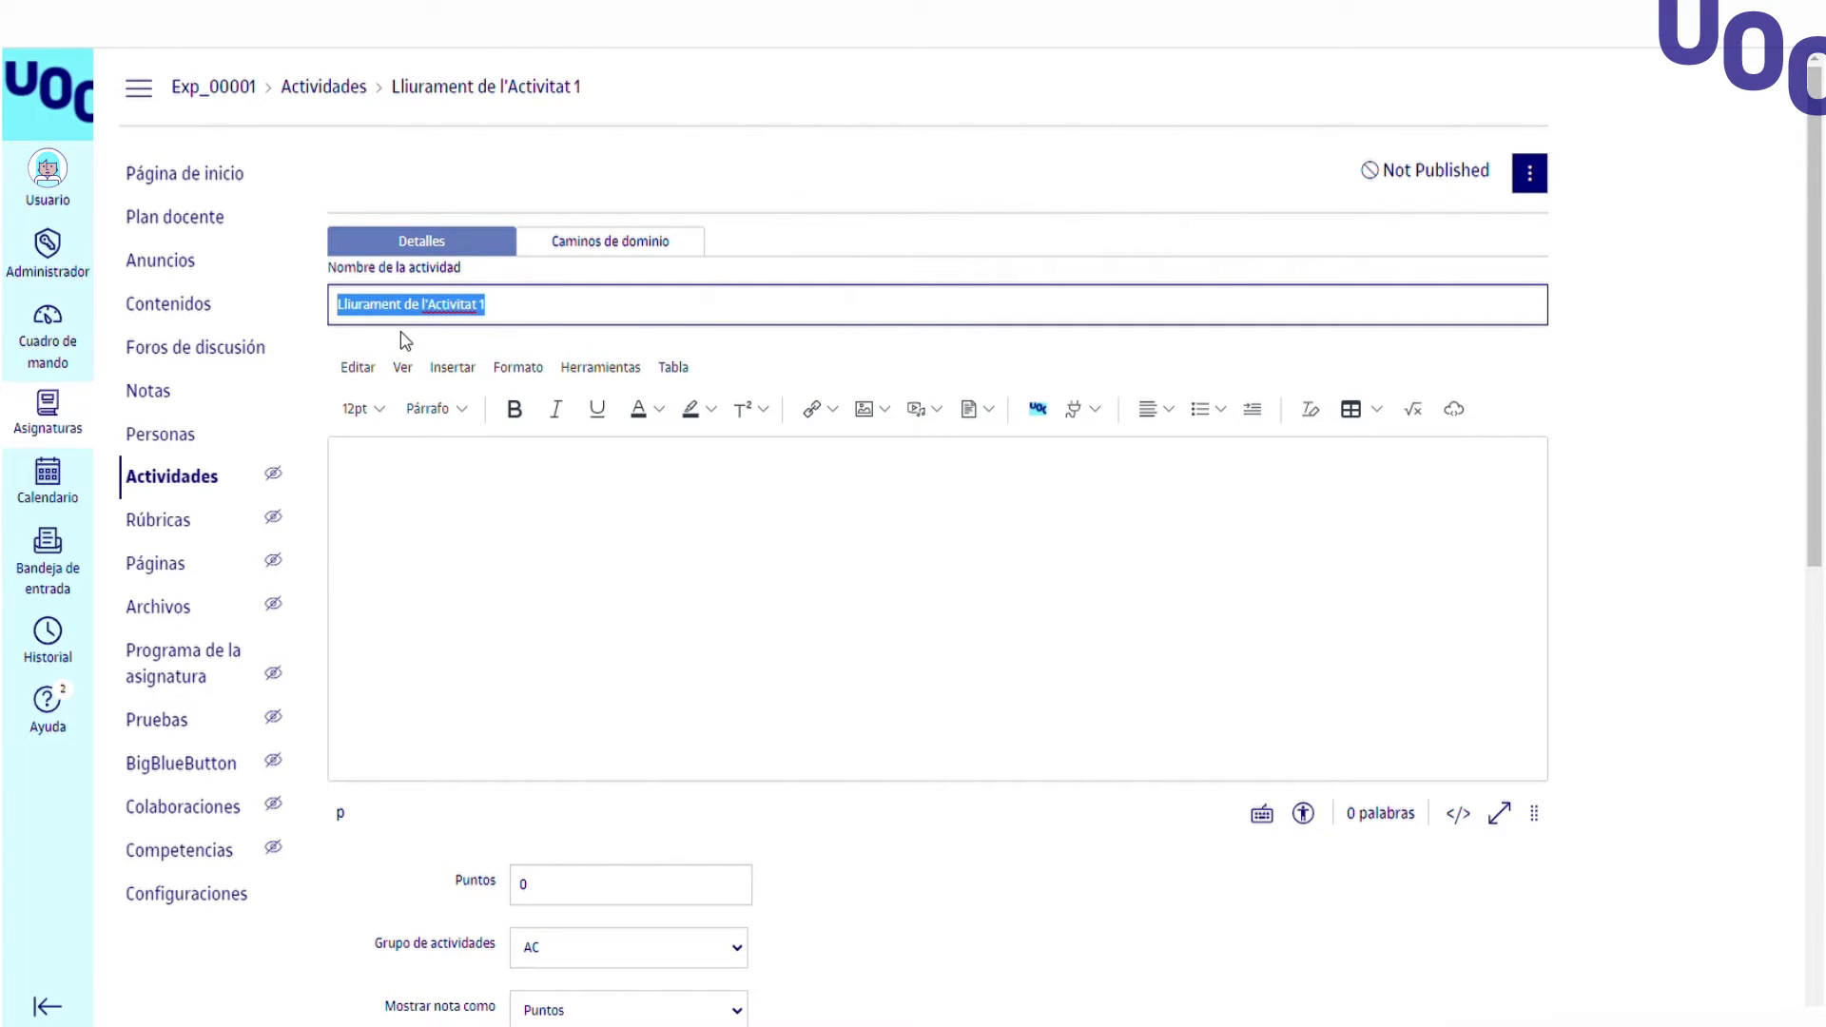
pyautogui.click(534, 311)
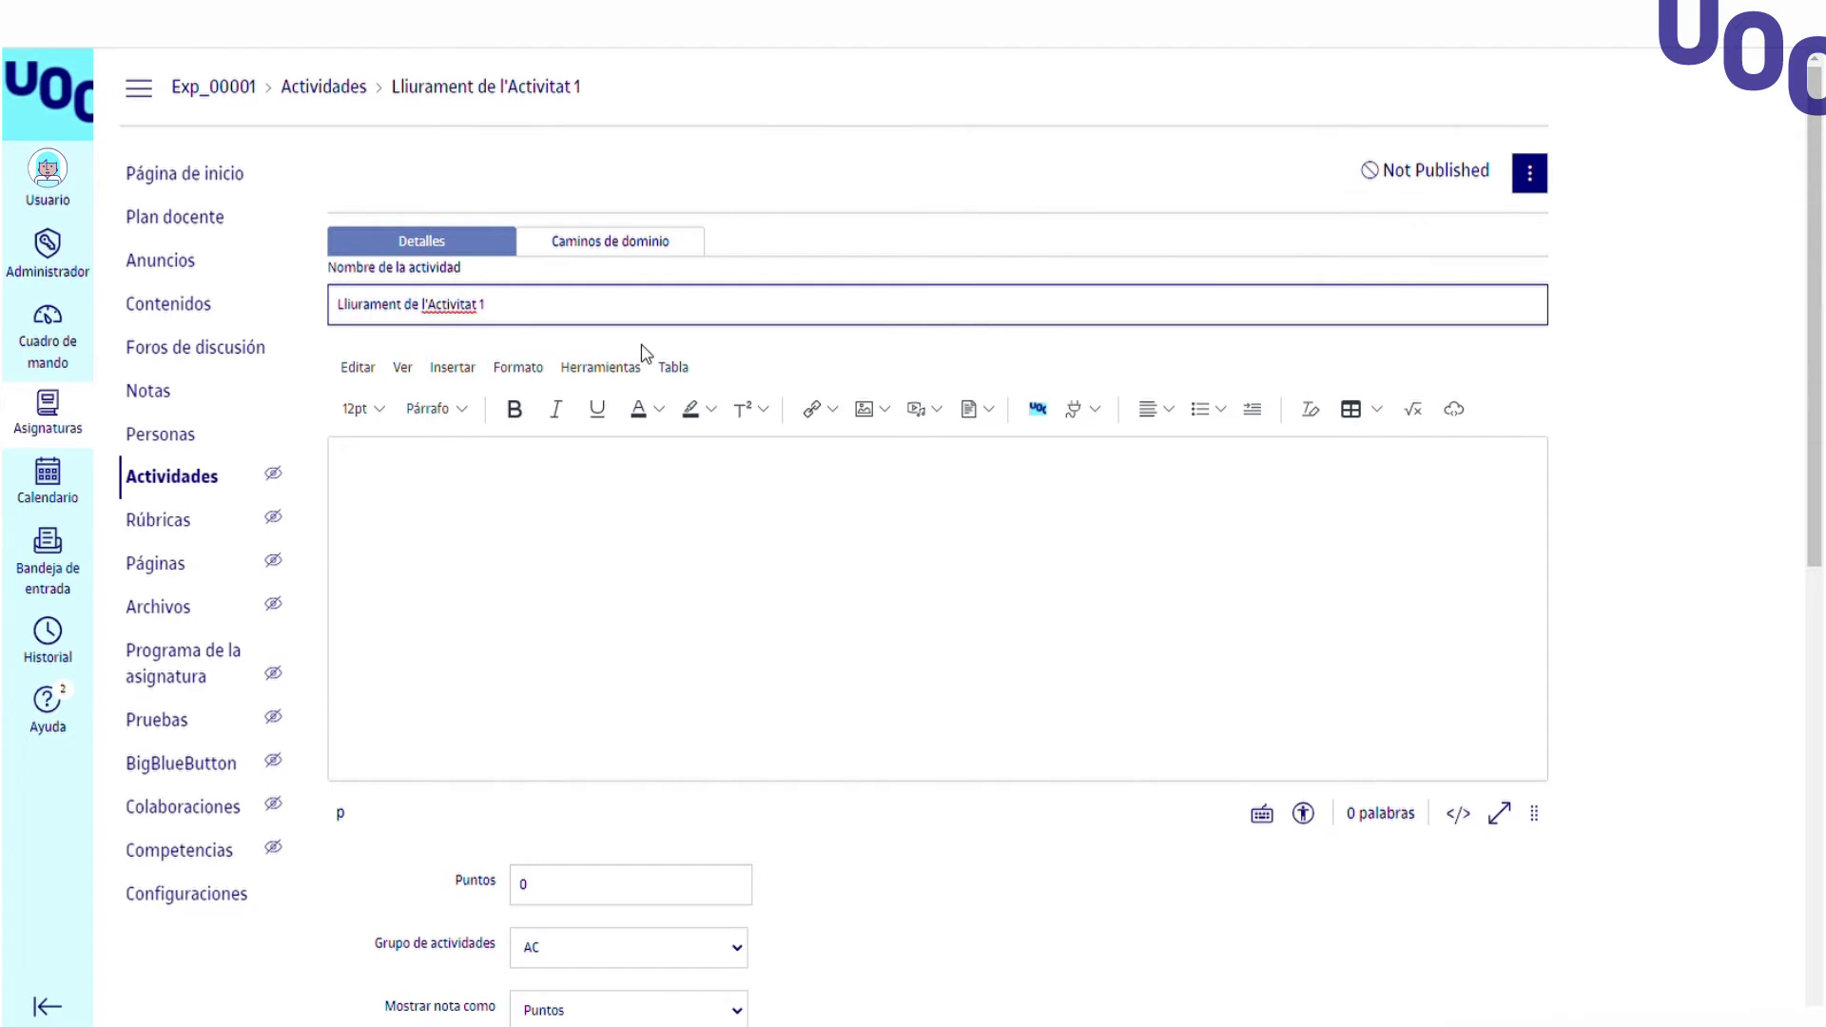
# Step: Set the activity's points to 10 and keep AC as its activity group
pyautogui.scroll(-6, 644, 353)
pyautogui.click(532, 324)
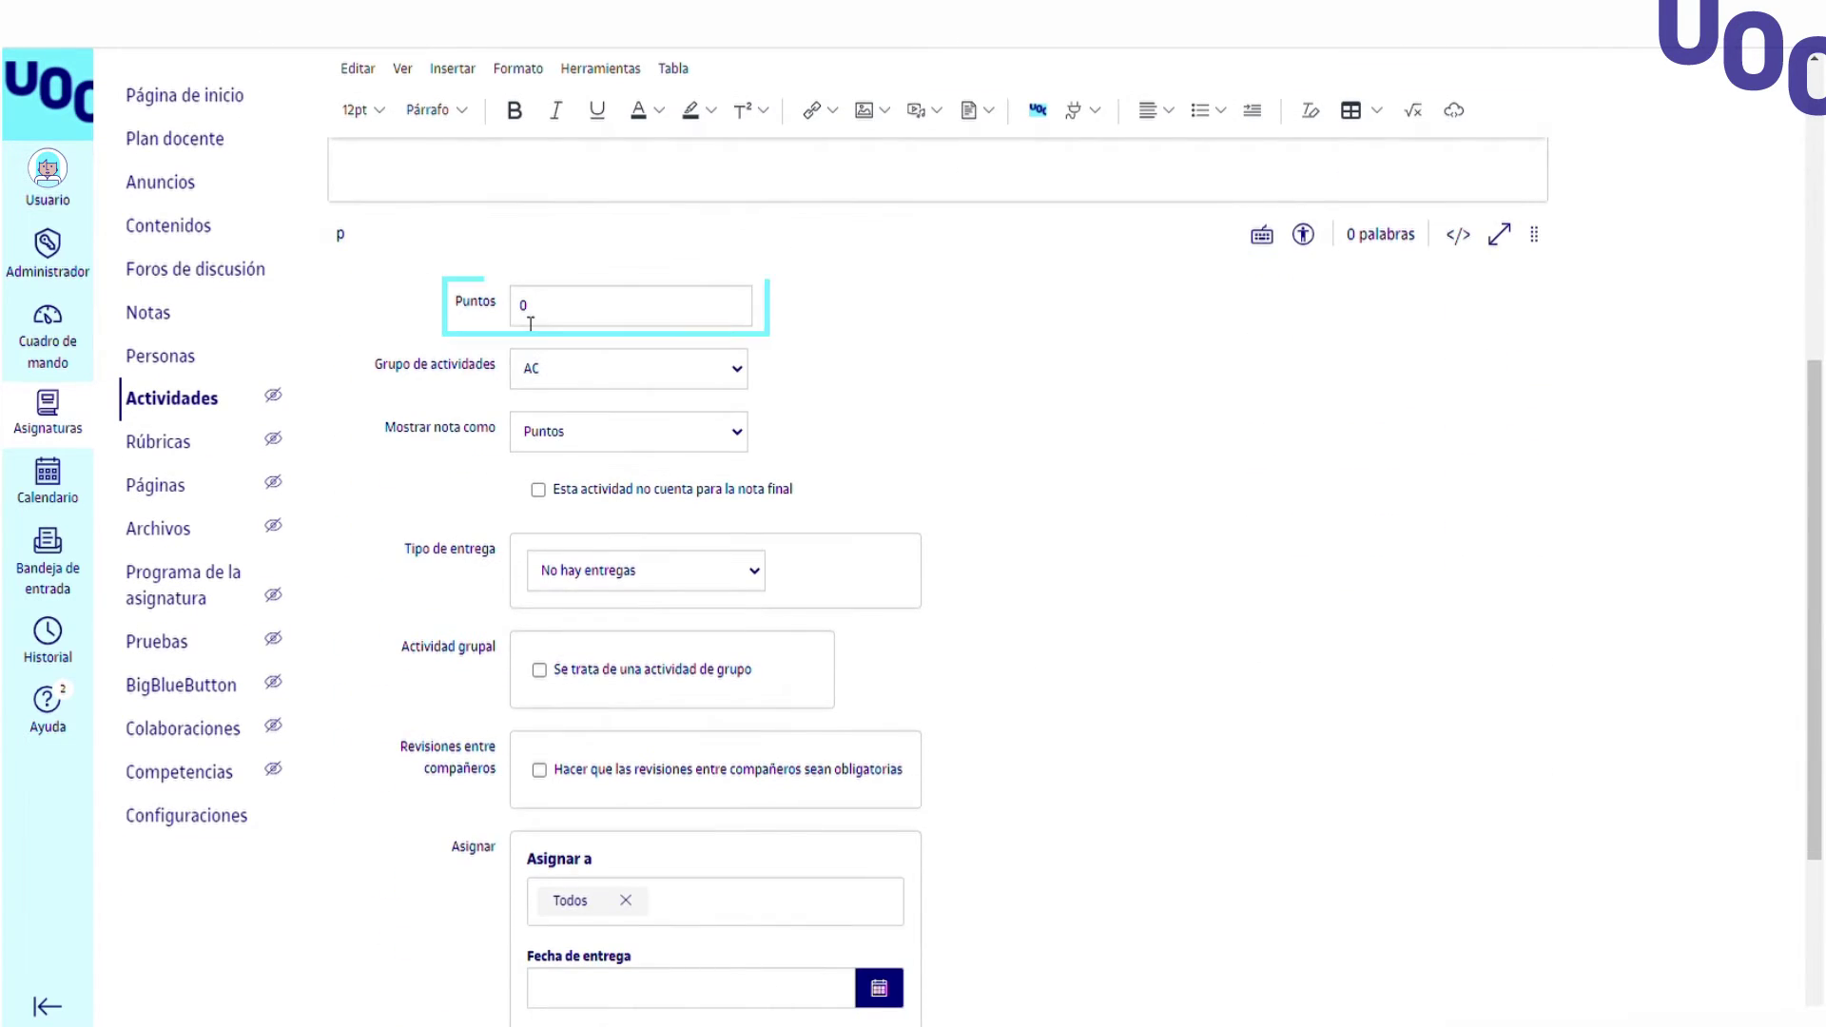
pyautogui.doubleClick(547, 322)
pyautogui.press('Left')
pyautogui.write('1')
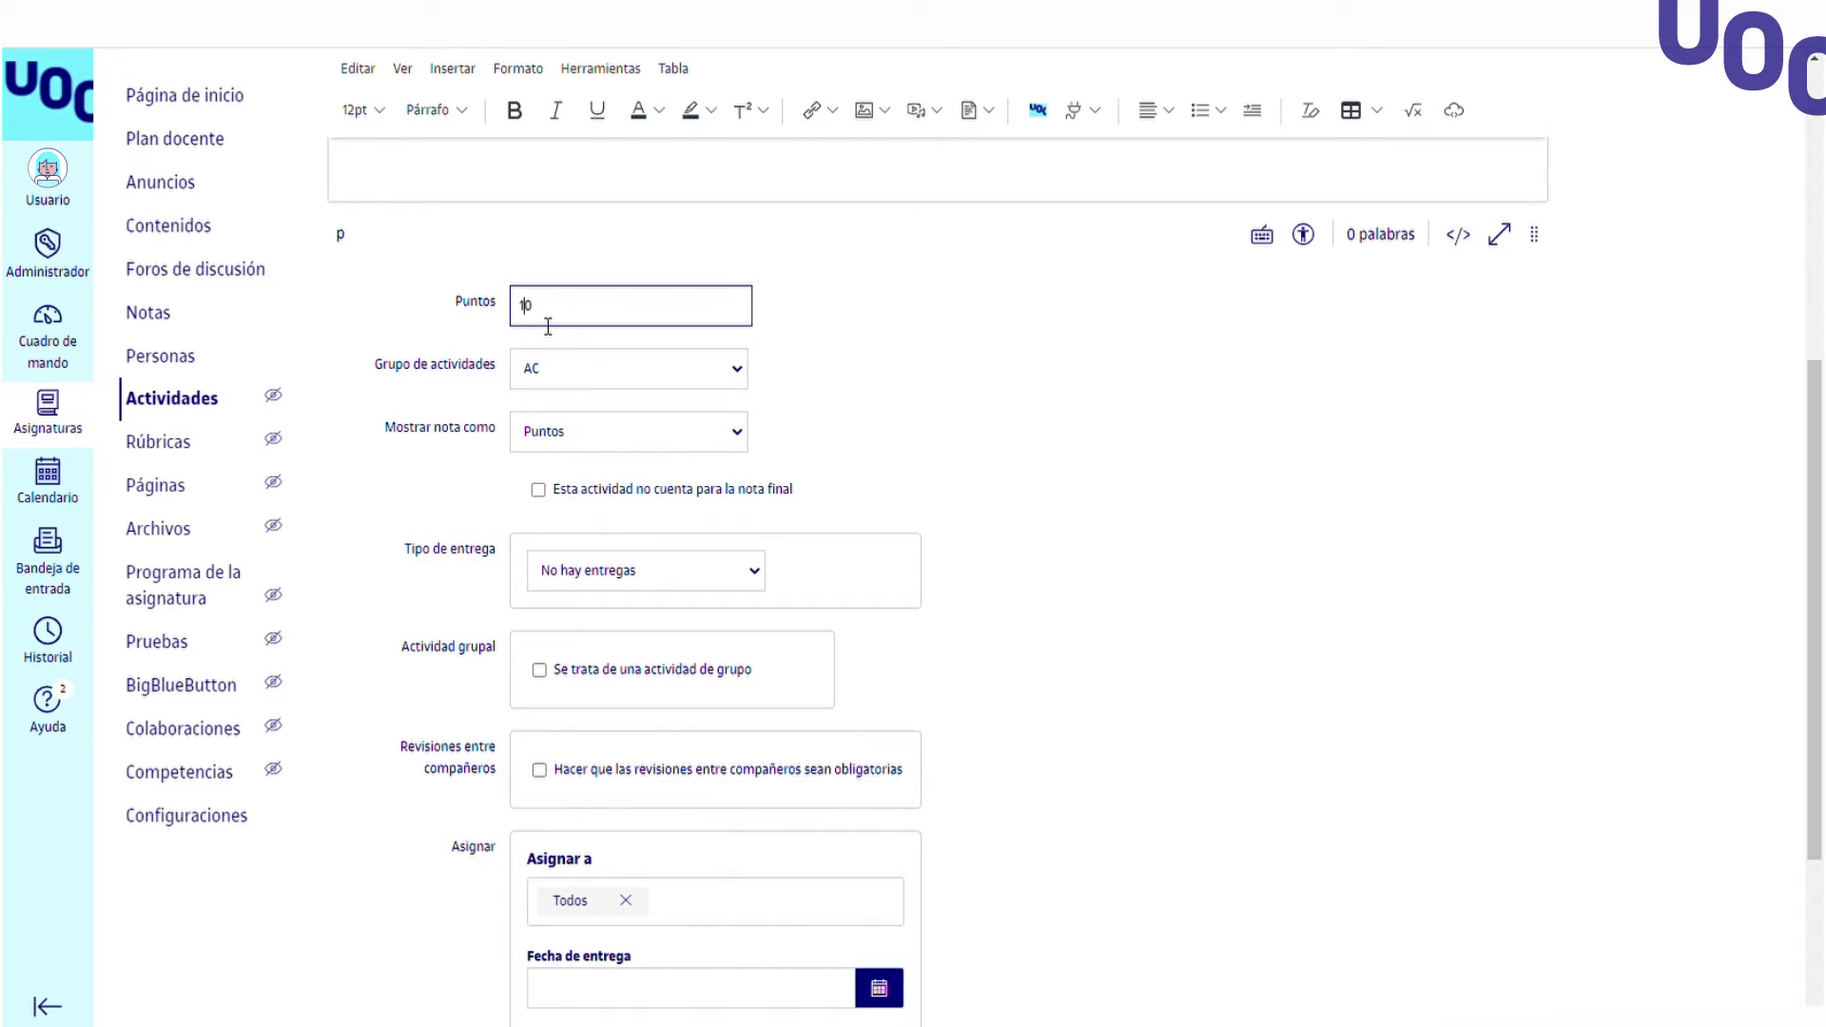
pyautogui.click(782, 318)
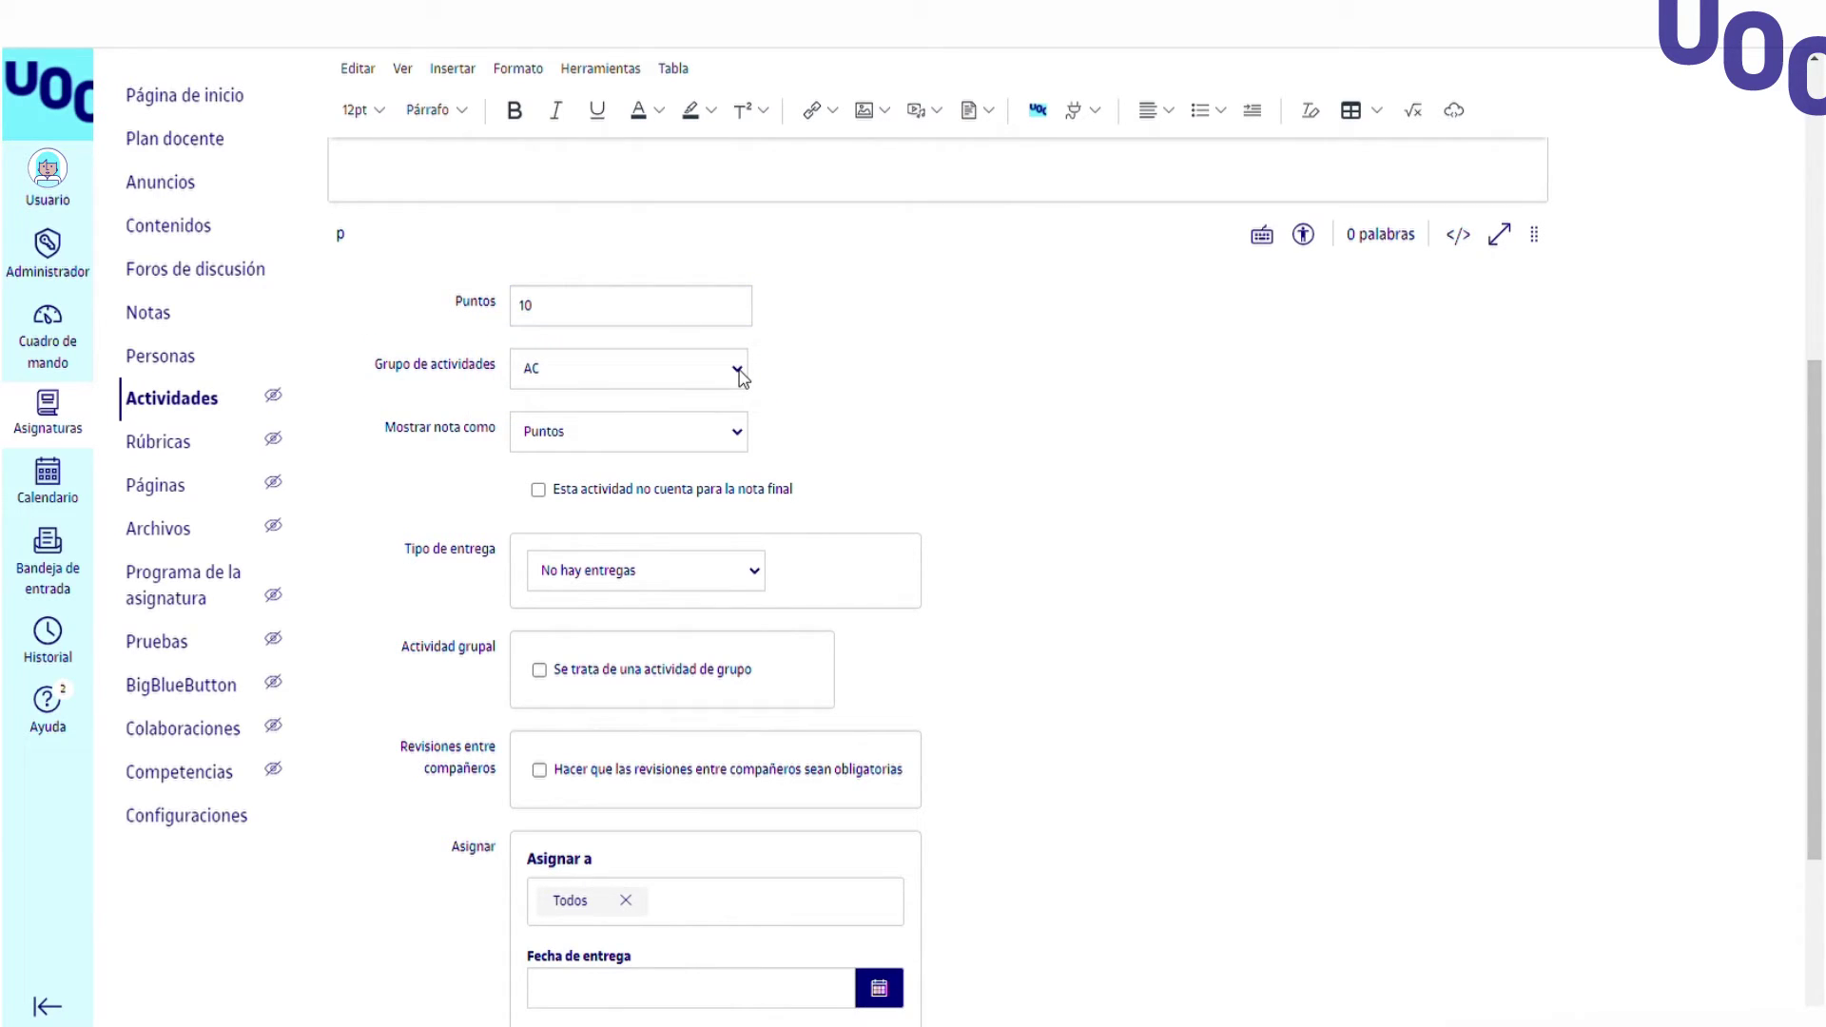
pyautogui.press('Tab')
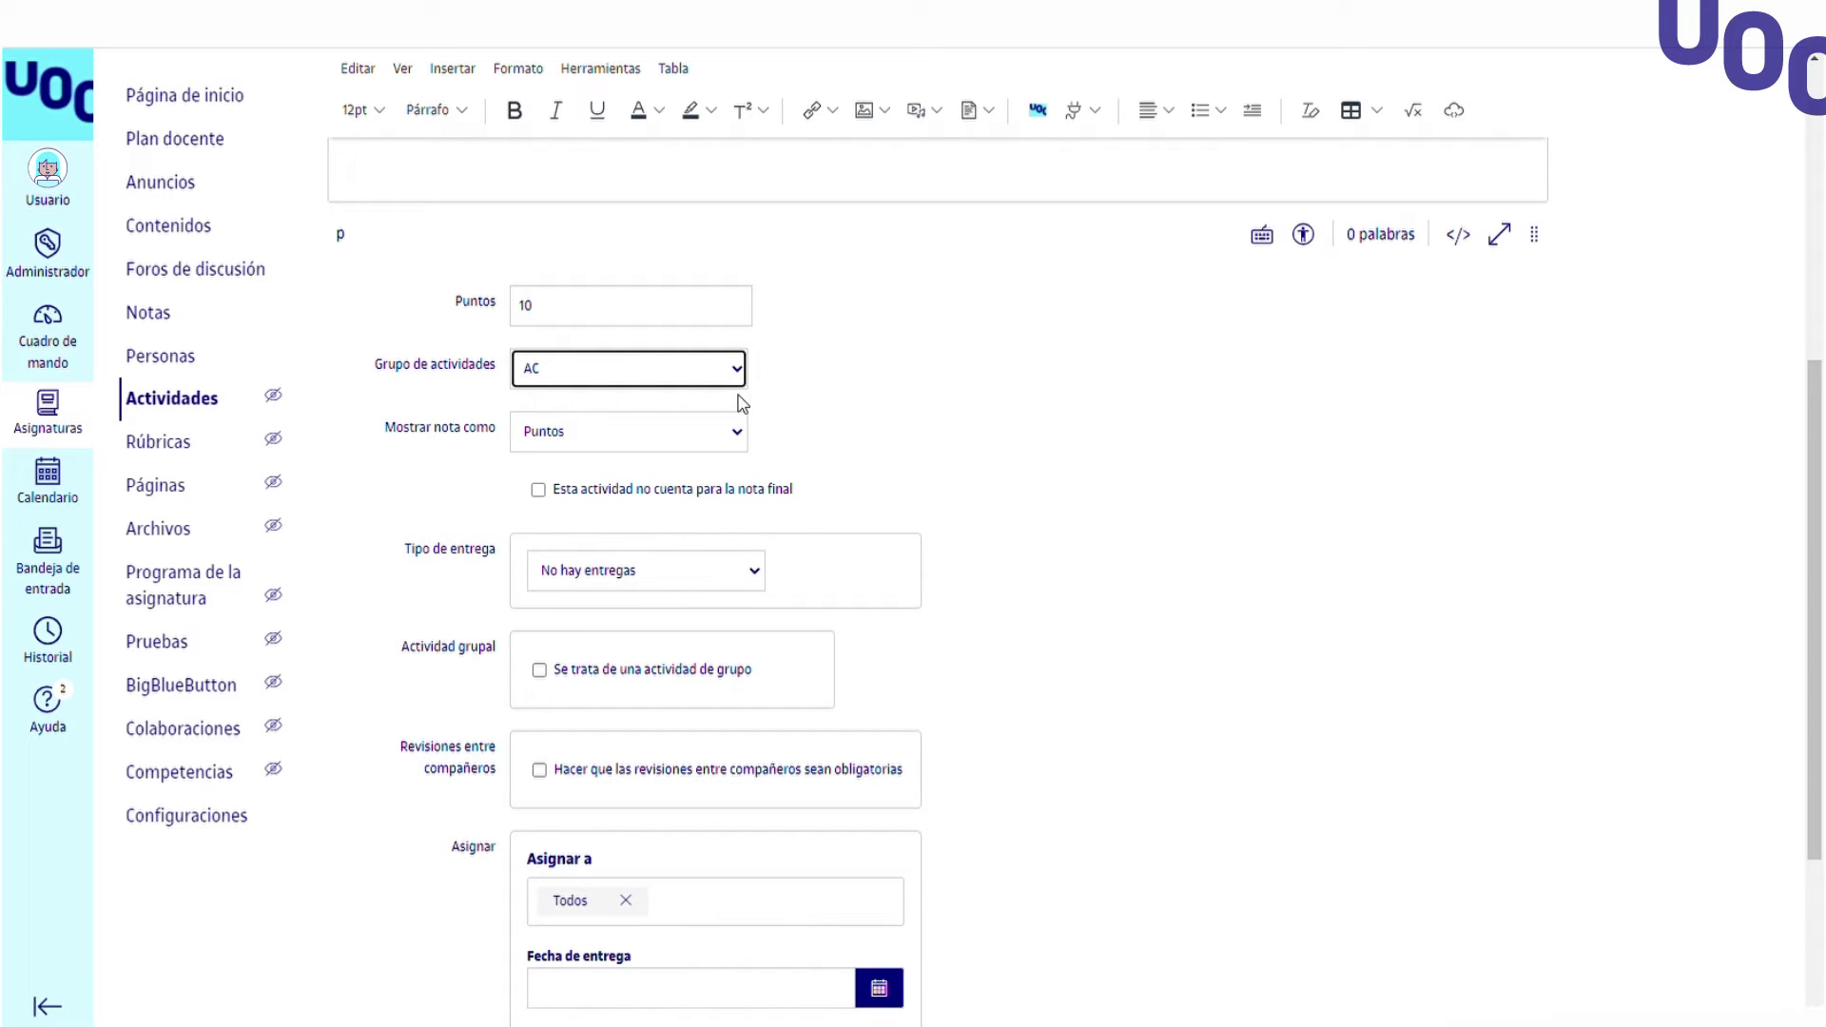
pyautogui.click(789, 402)
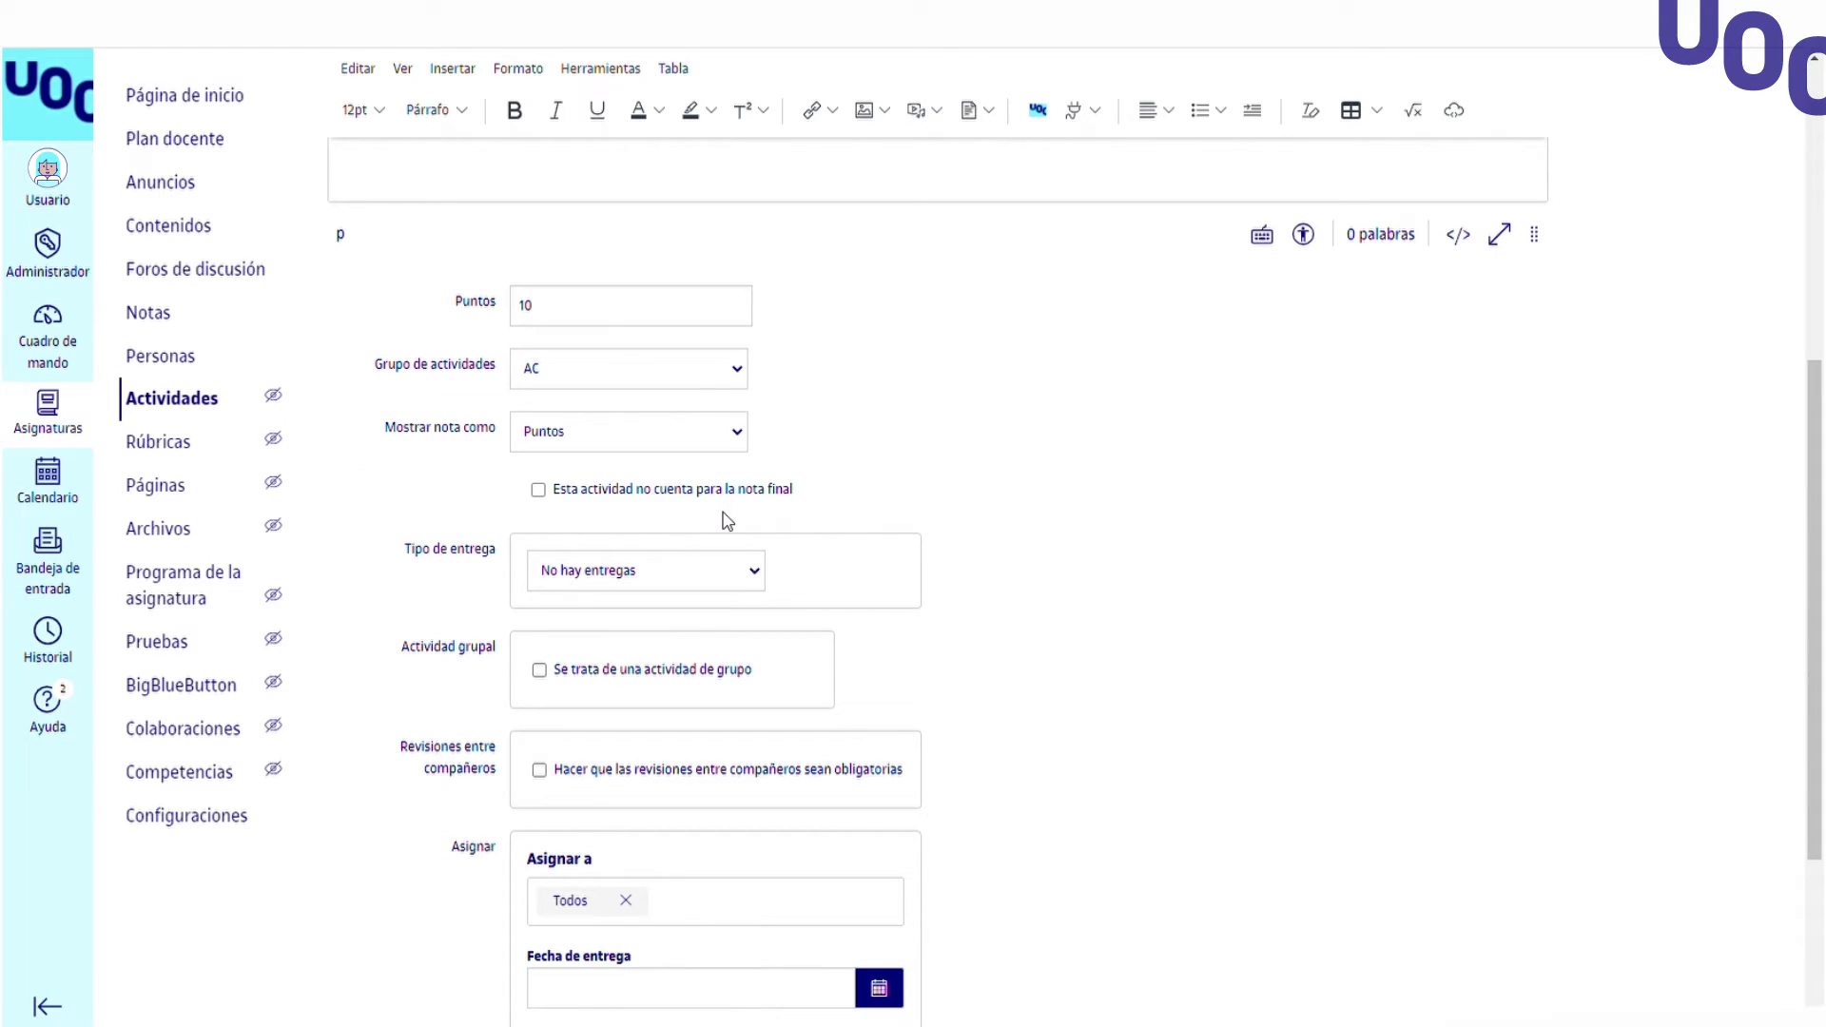
# Step: Set the activity's grade to display as "Nota por letra"
pyautogui.click(737, 431)
pyautogui.click(726, 517)
pyautogui.click(799, 457)
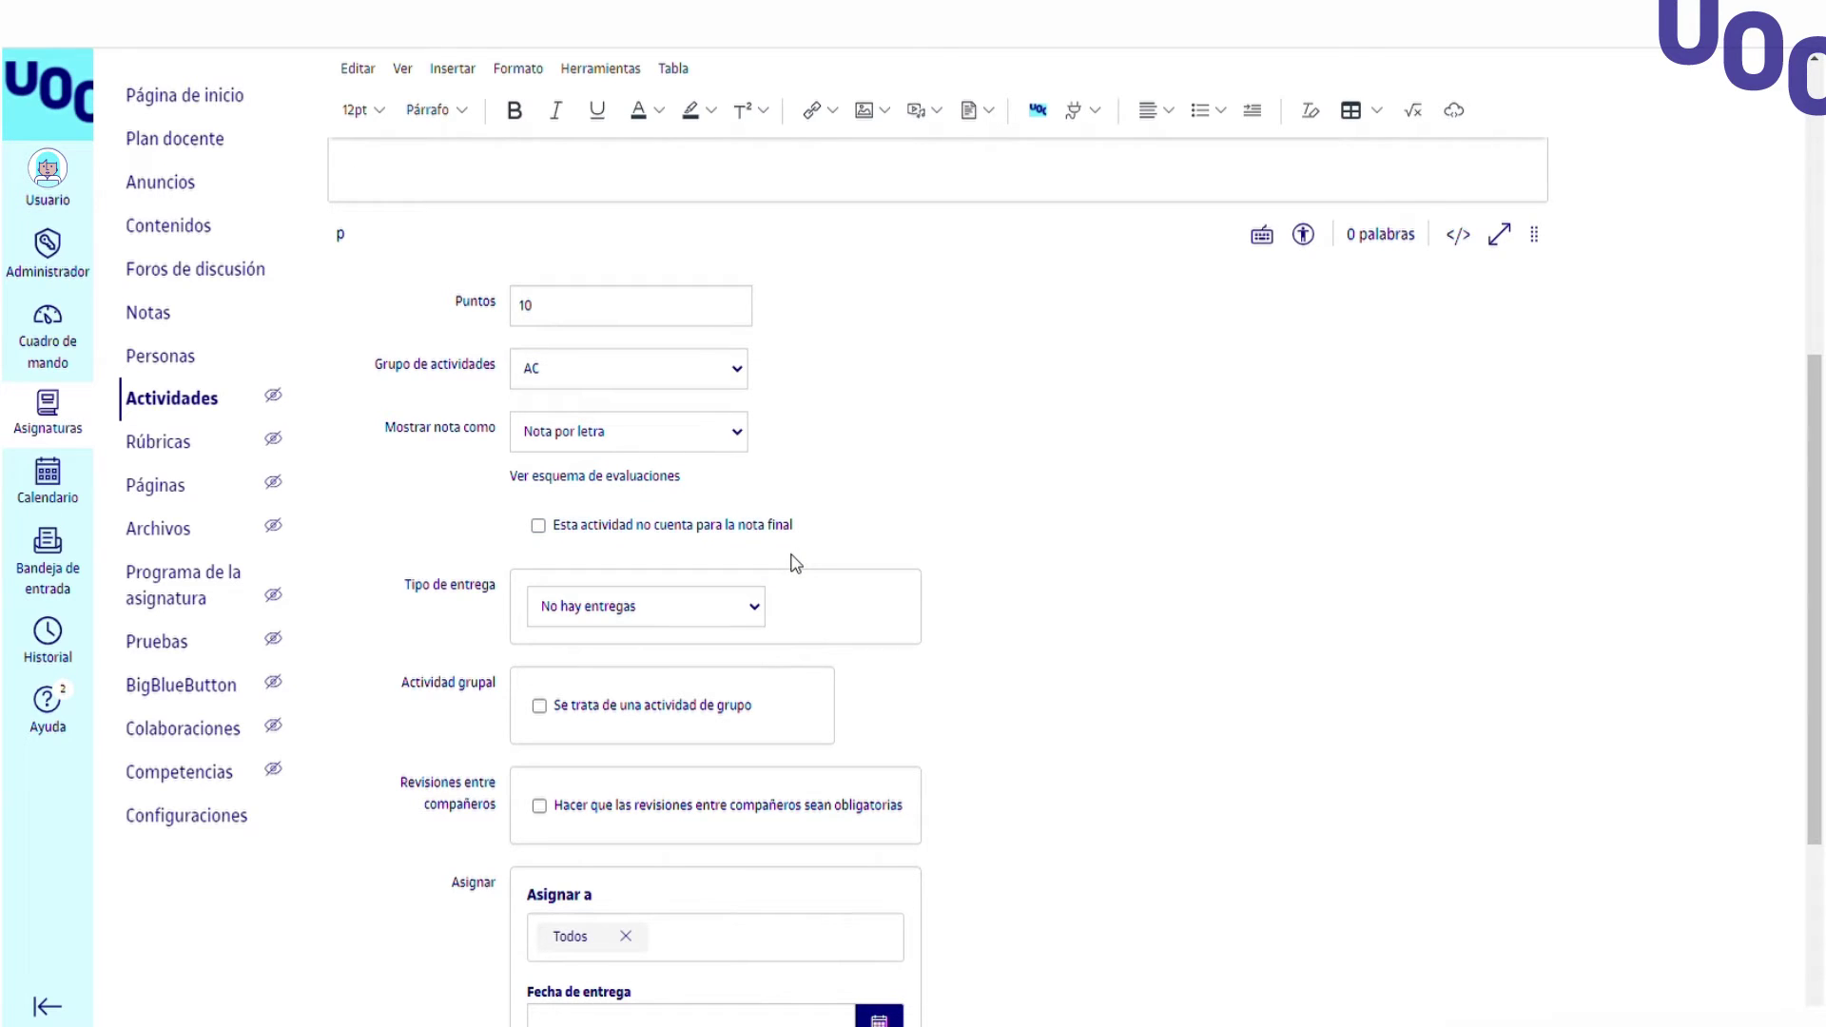
# Step: Try "Herramienta externa" as the submission type and select its tool URL field
pyautogui.scroll(-2, 796, 564)
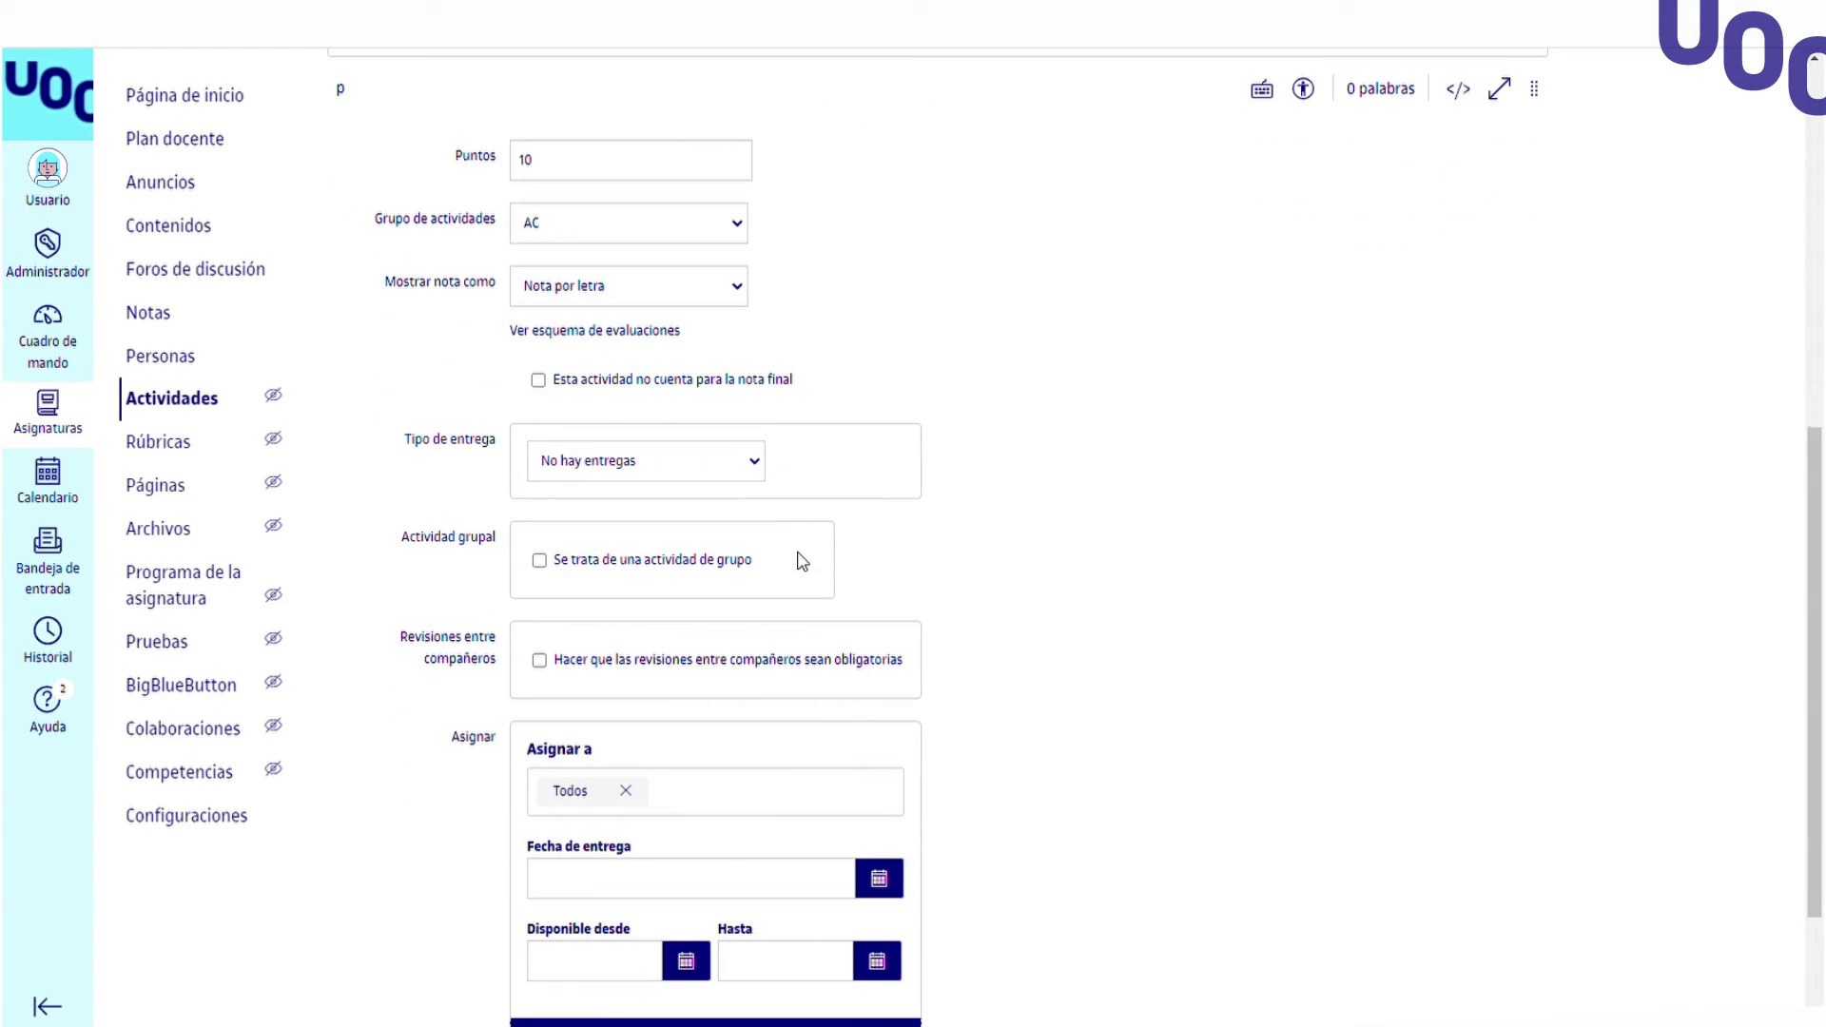
pyautogui.click(754, 482)
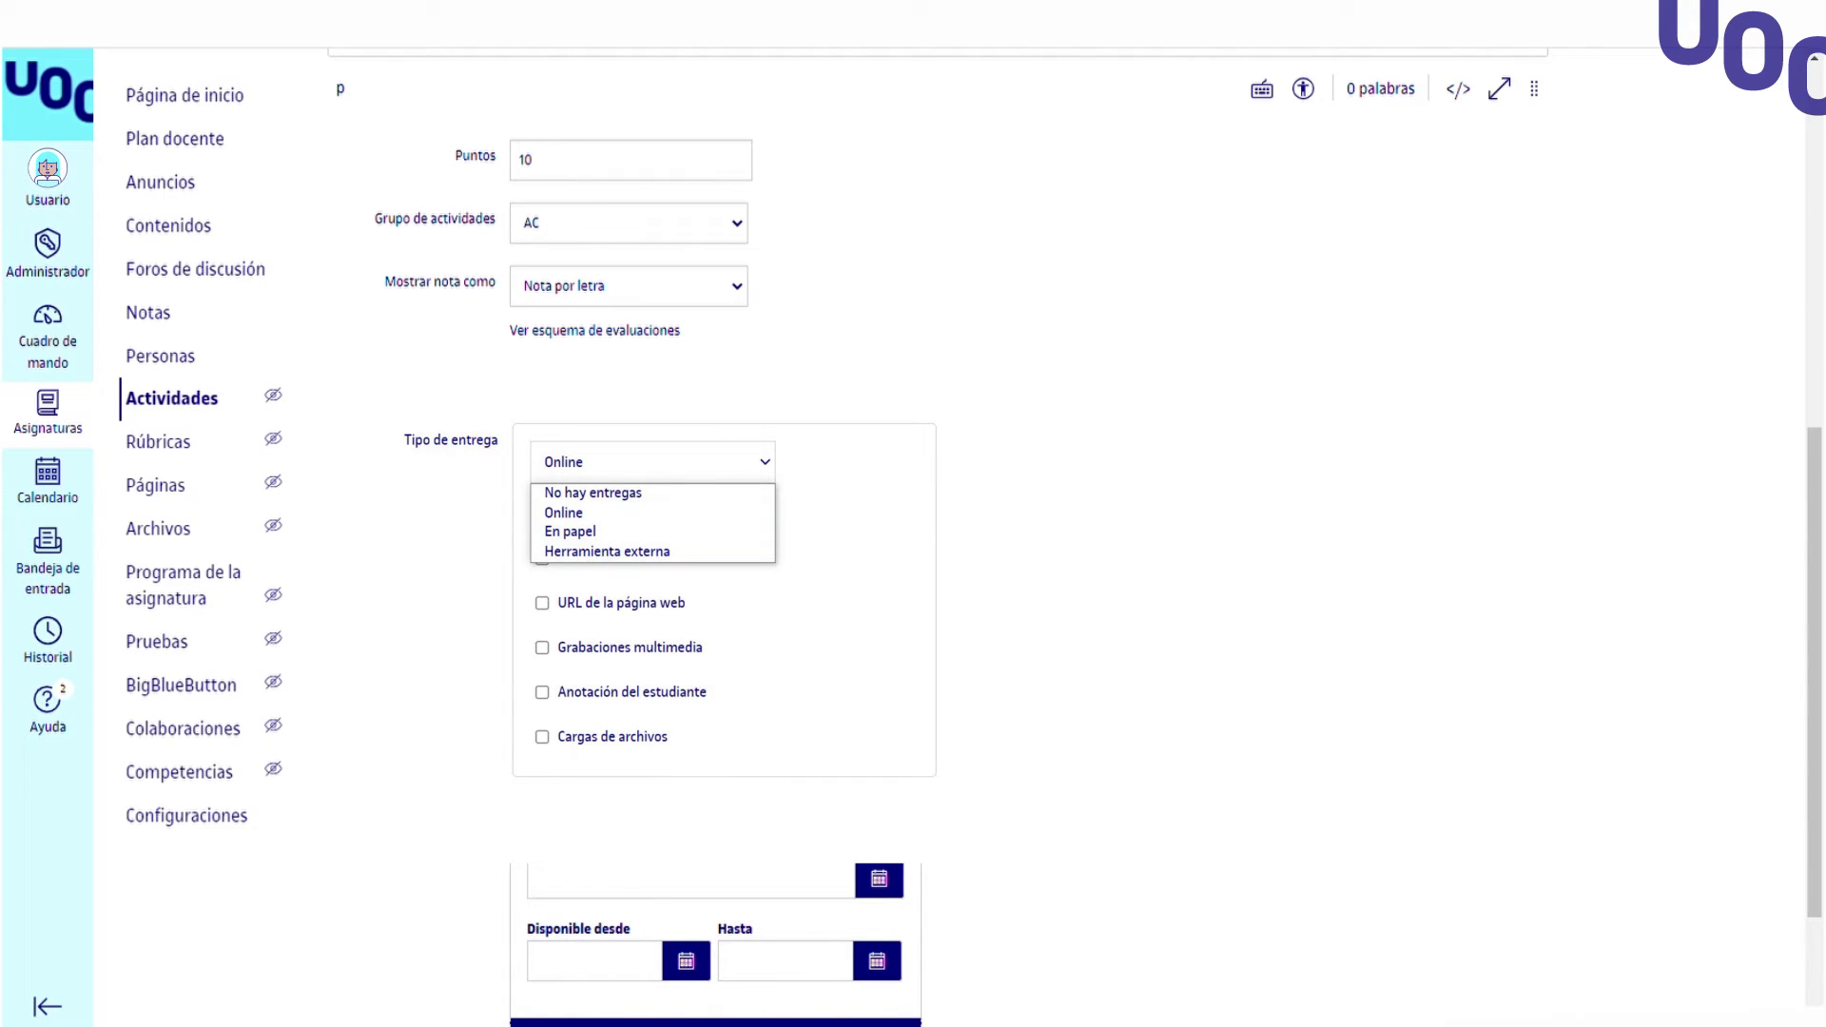
pyautogui.click(673, 551)
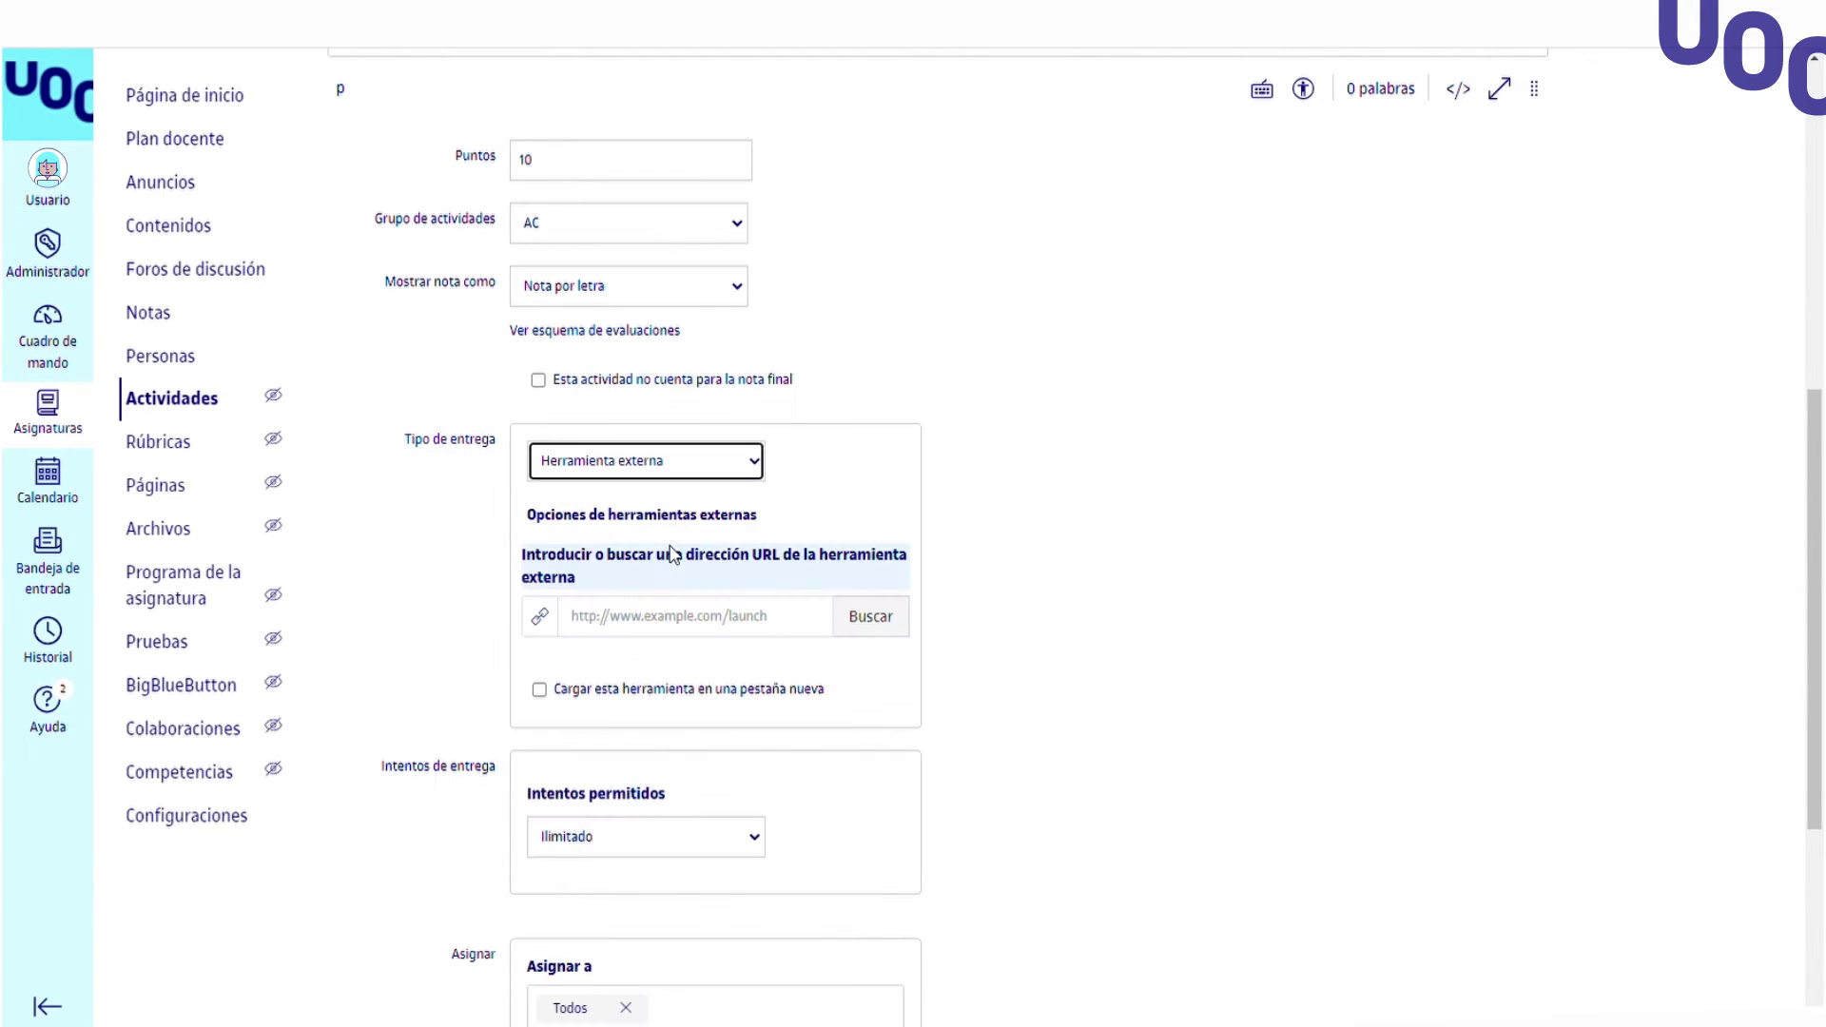
pyautogui.click(787, 627)
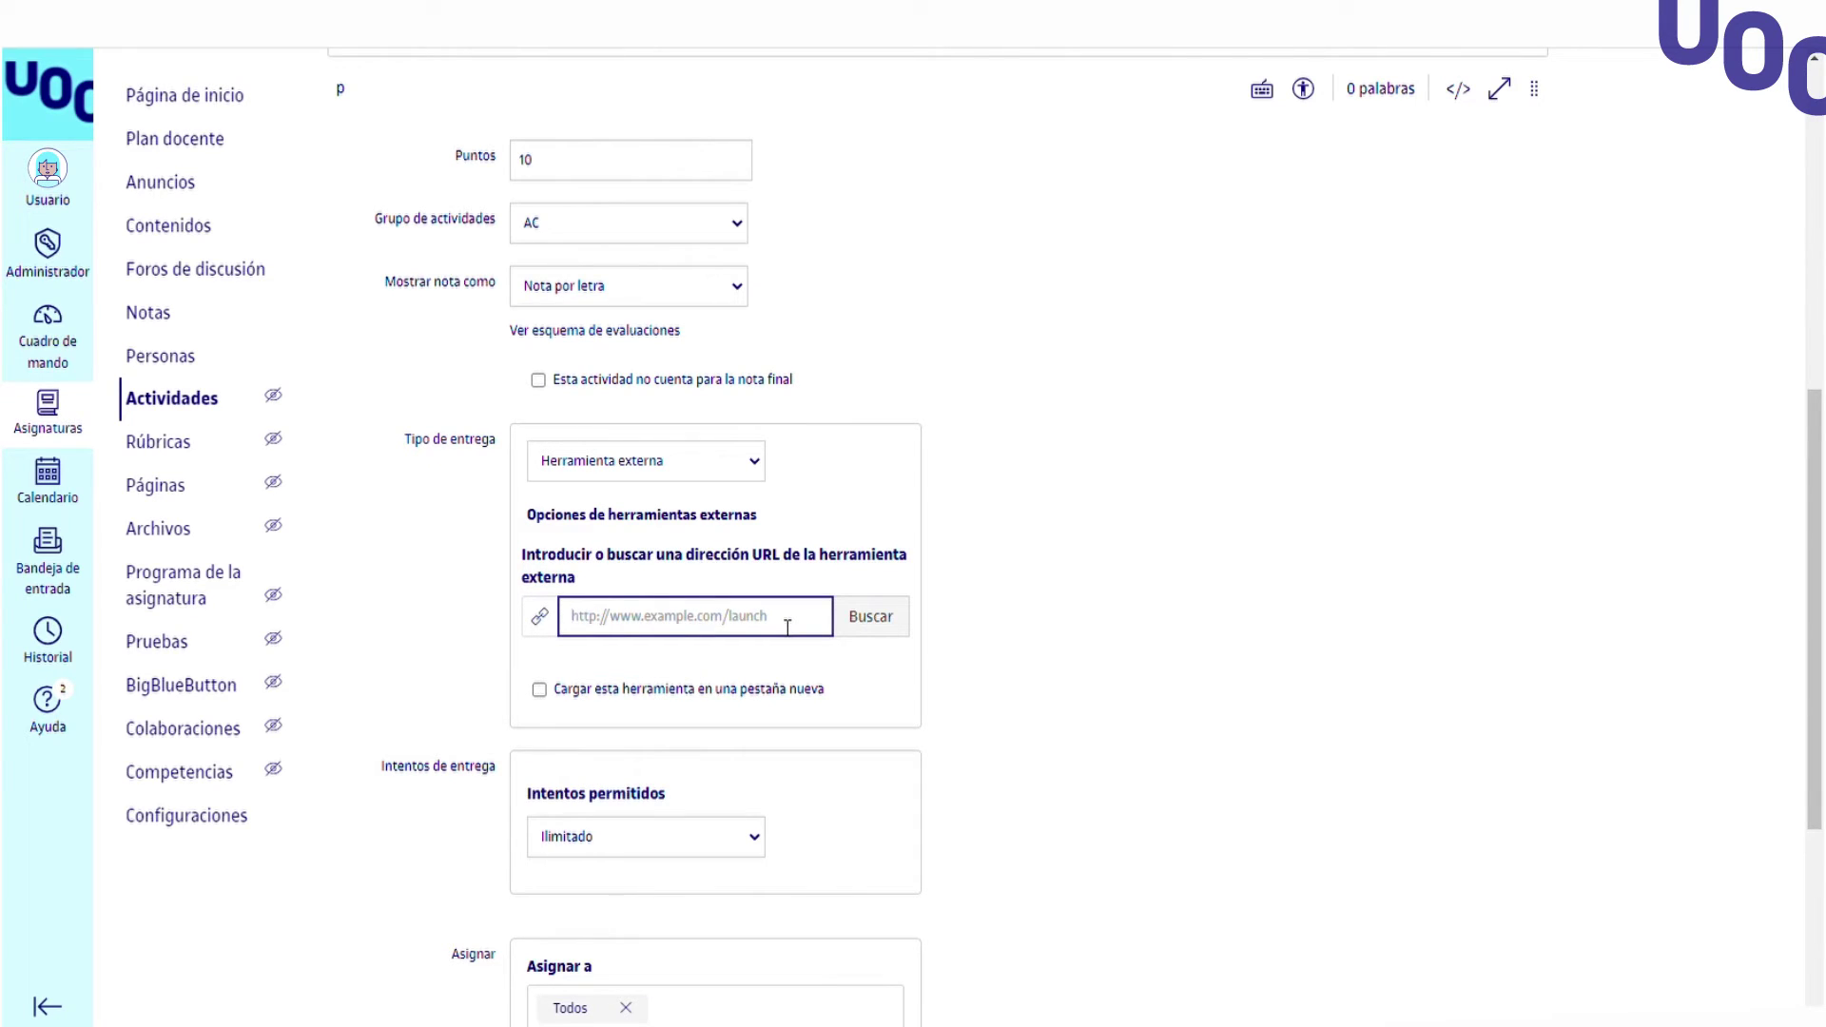
# Step: Set the submission type to Online and allow file uploads as the online entry option
pyautogui.click(751, 463)
pyautogui.click(563, 512)
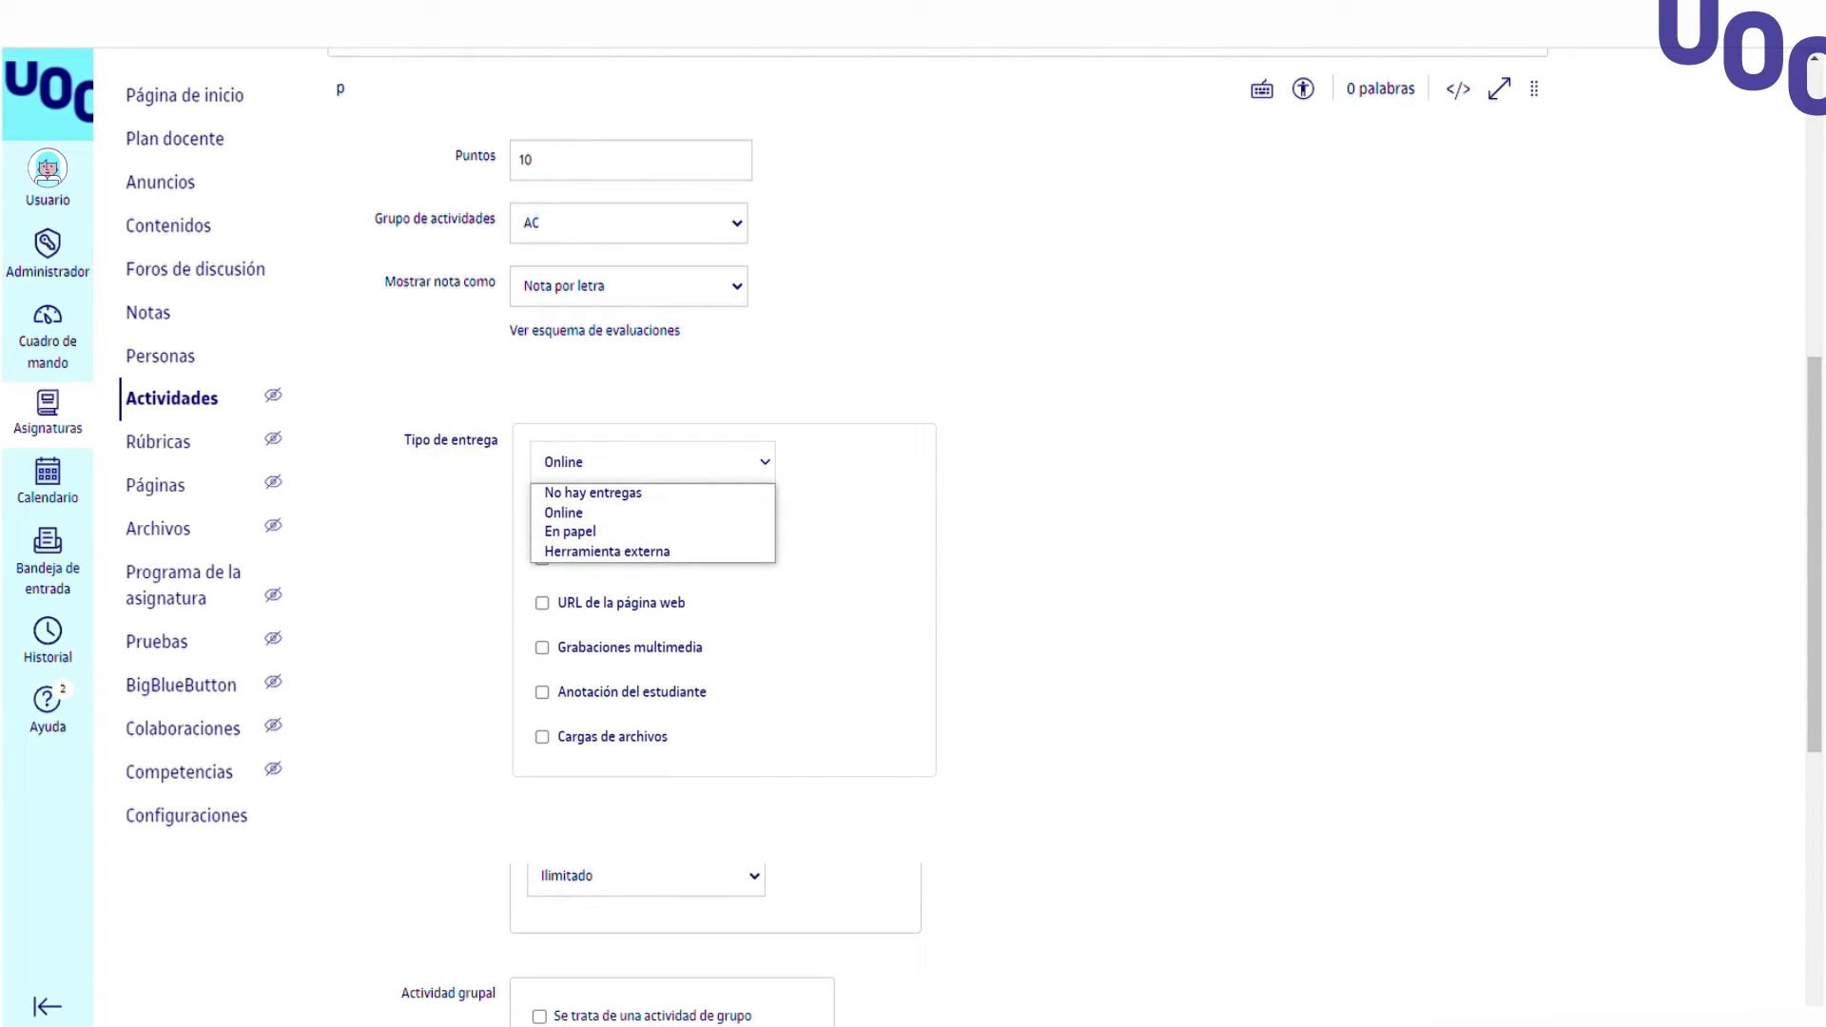
pyautogui.click(737, 519)
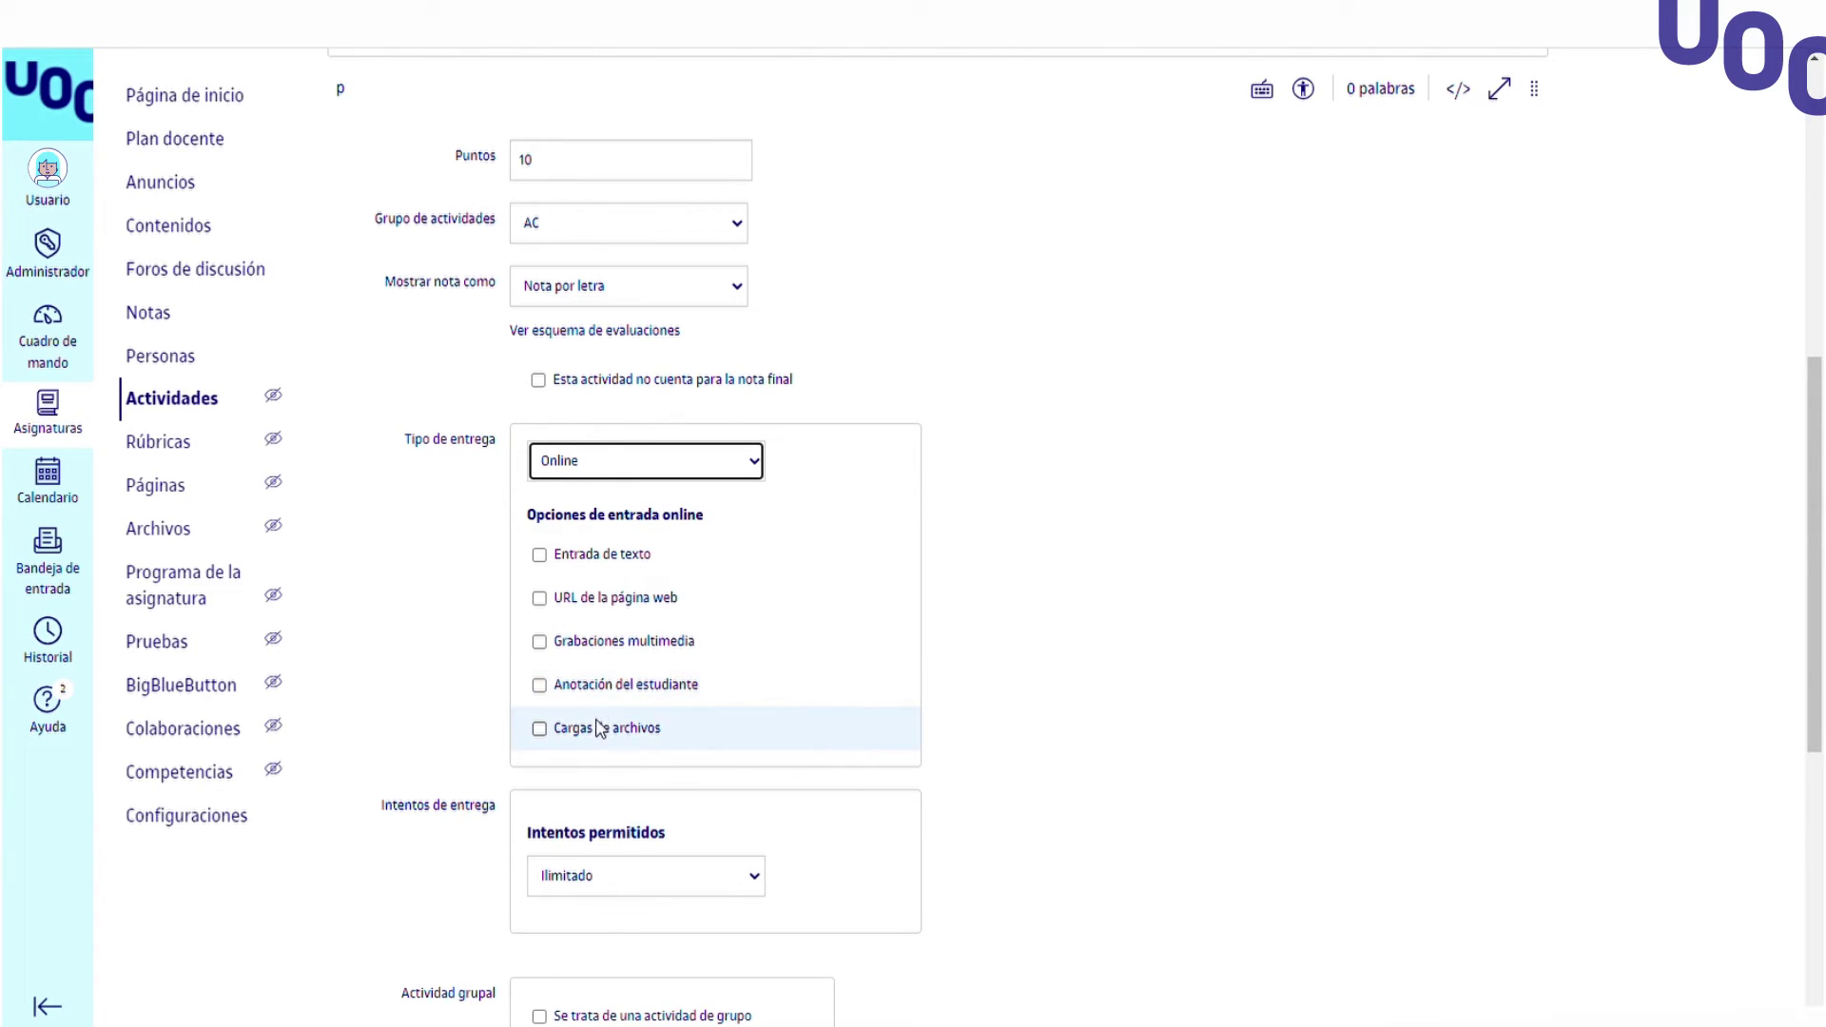
pyautogui.click(539, 729)
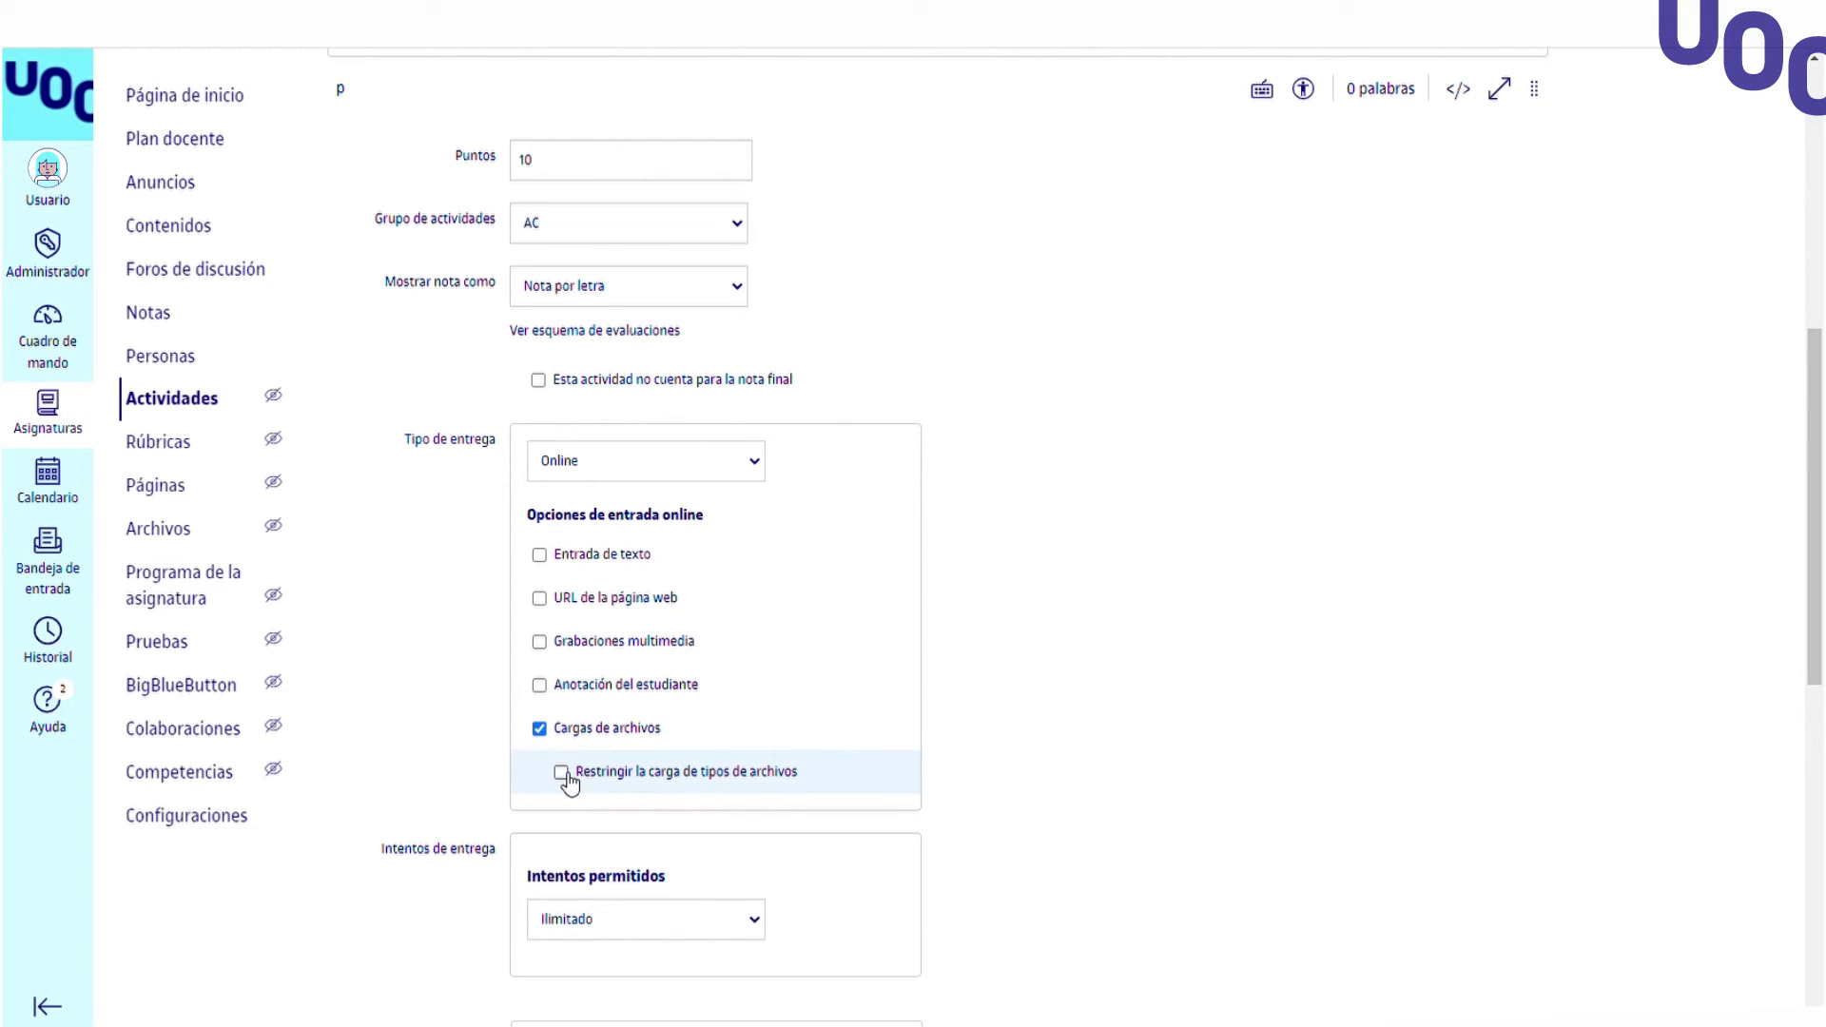
# Step: Restrict the uploaded file types to the extensions ".doc, .pdf"
pyautogui.click(562, 773)
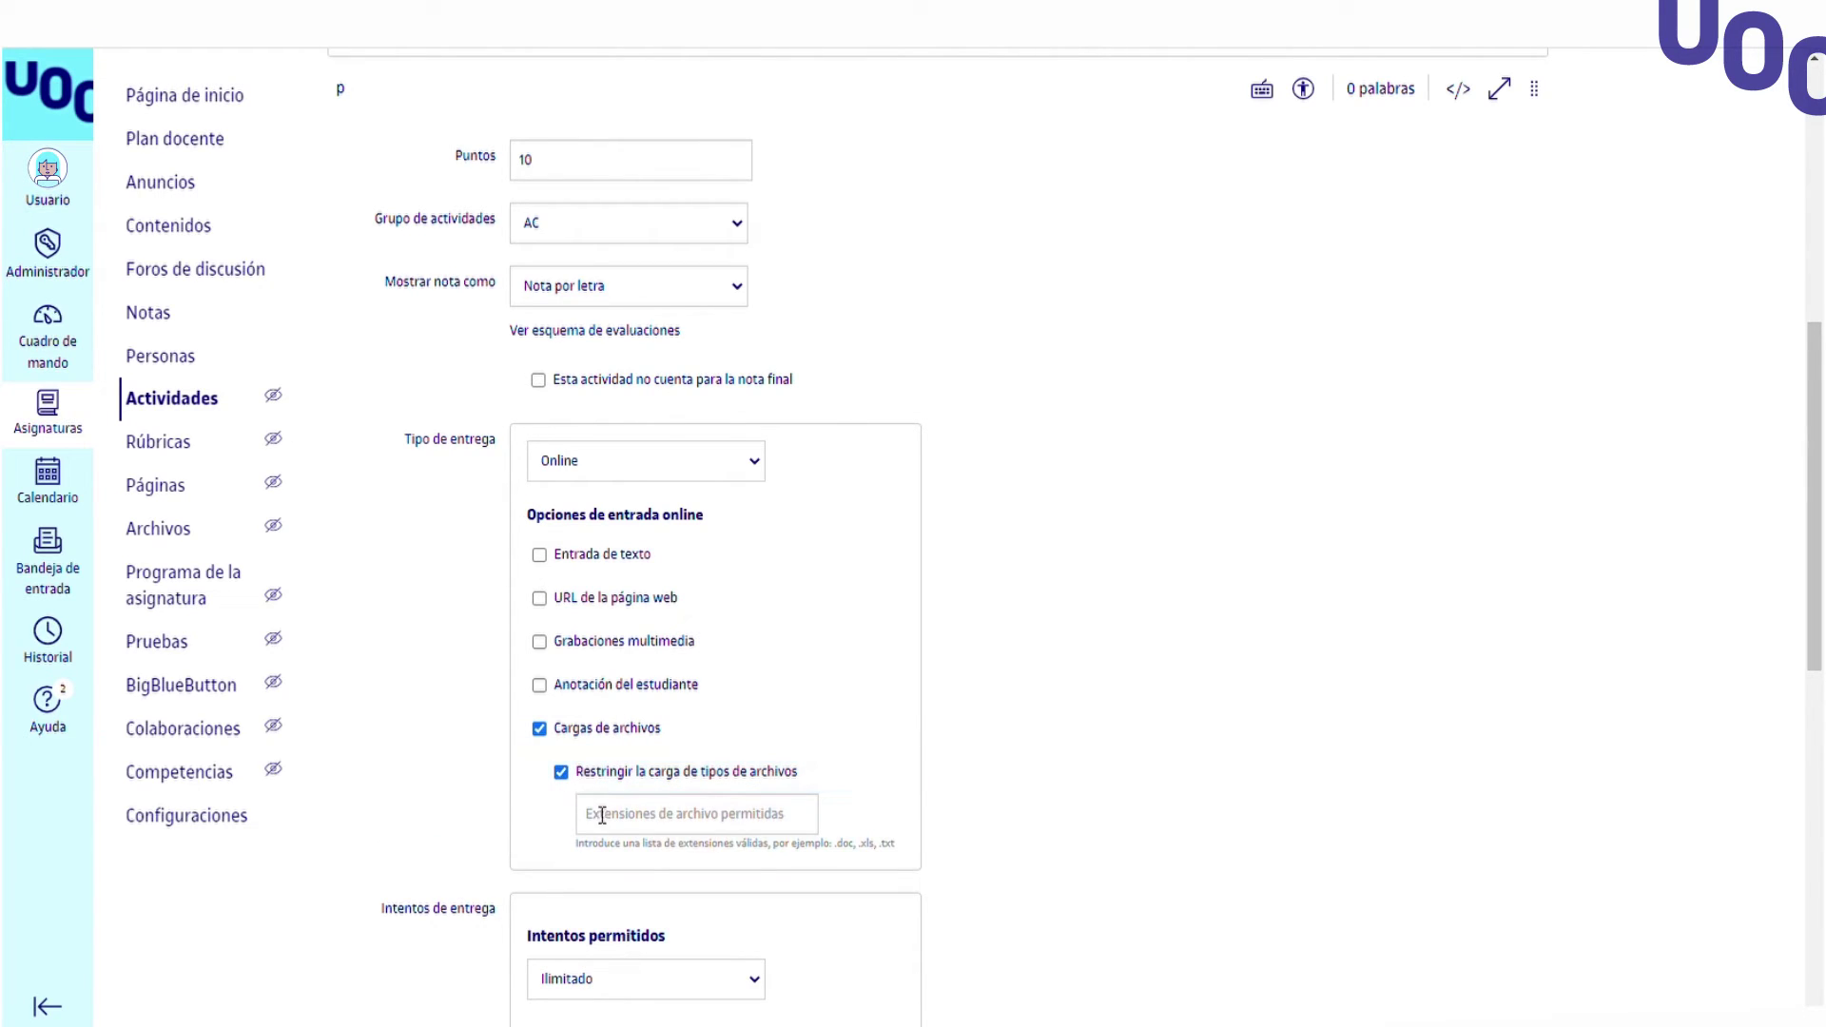
pyautogui.click(618, 822)
pyautogui.write('.doc, .pdf')
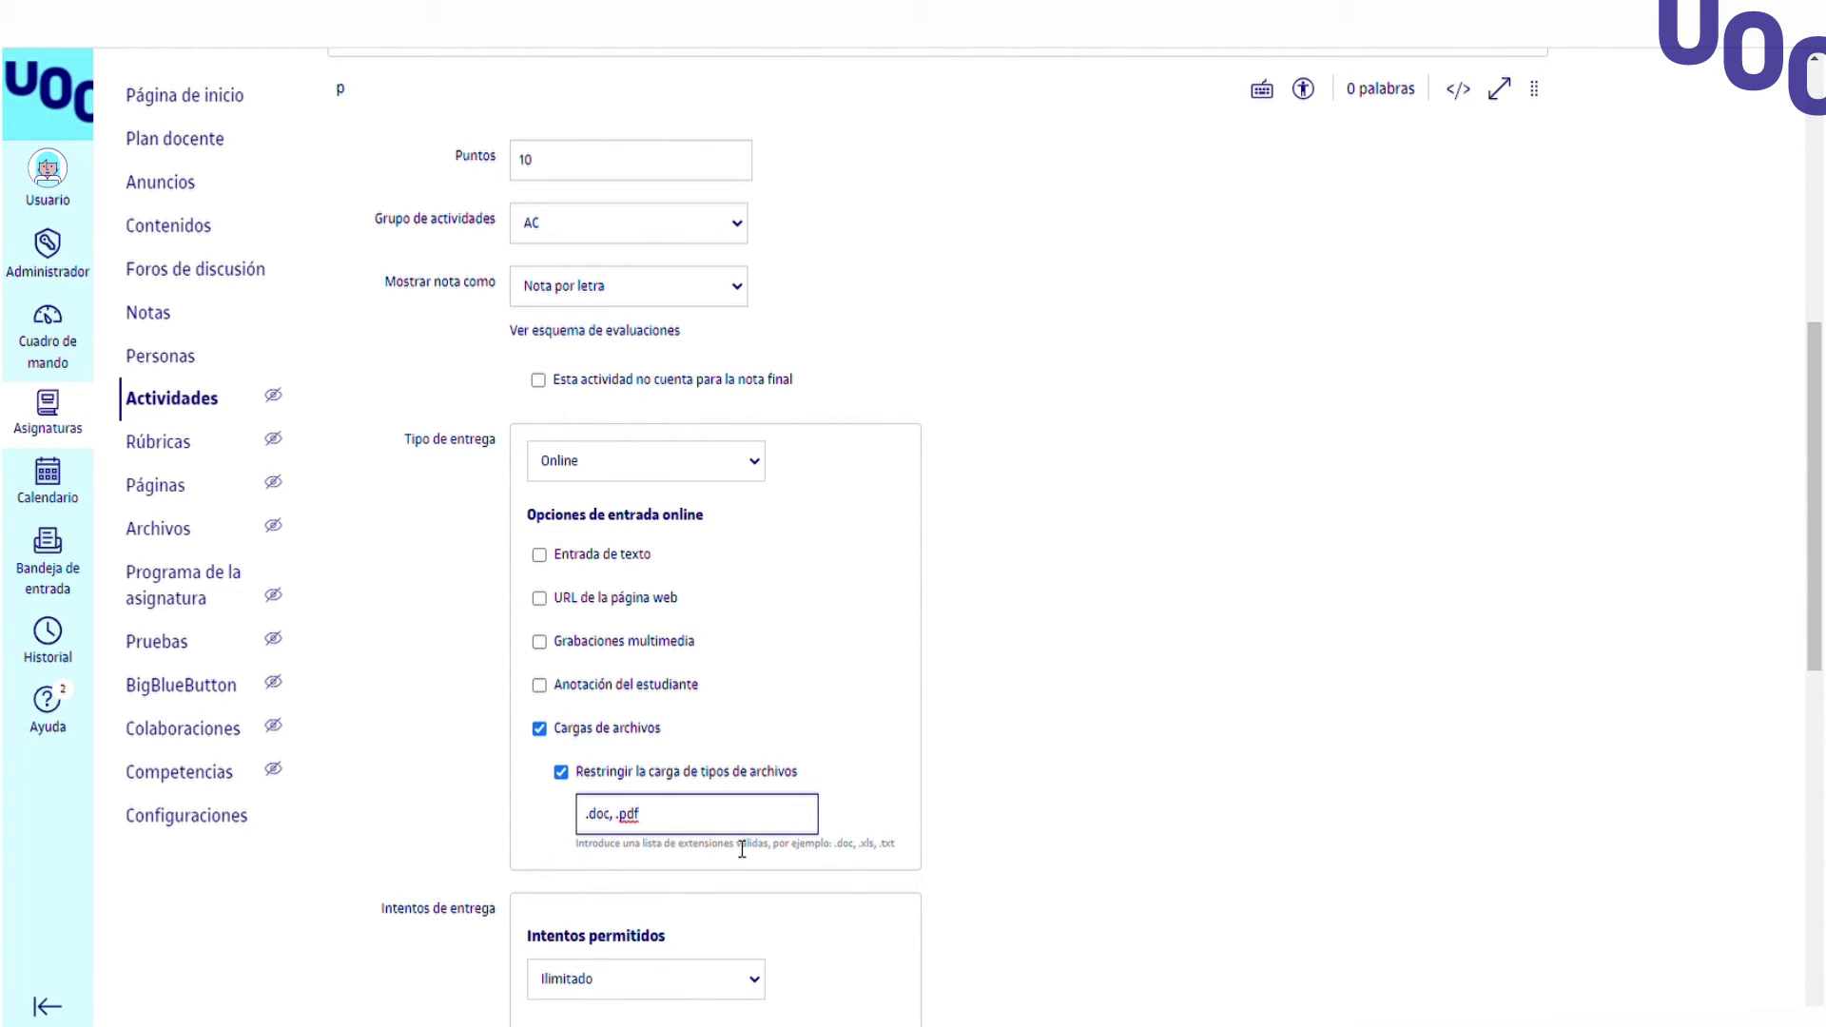
pyautogui.click(850, 823)
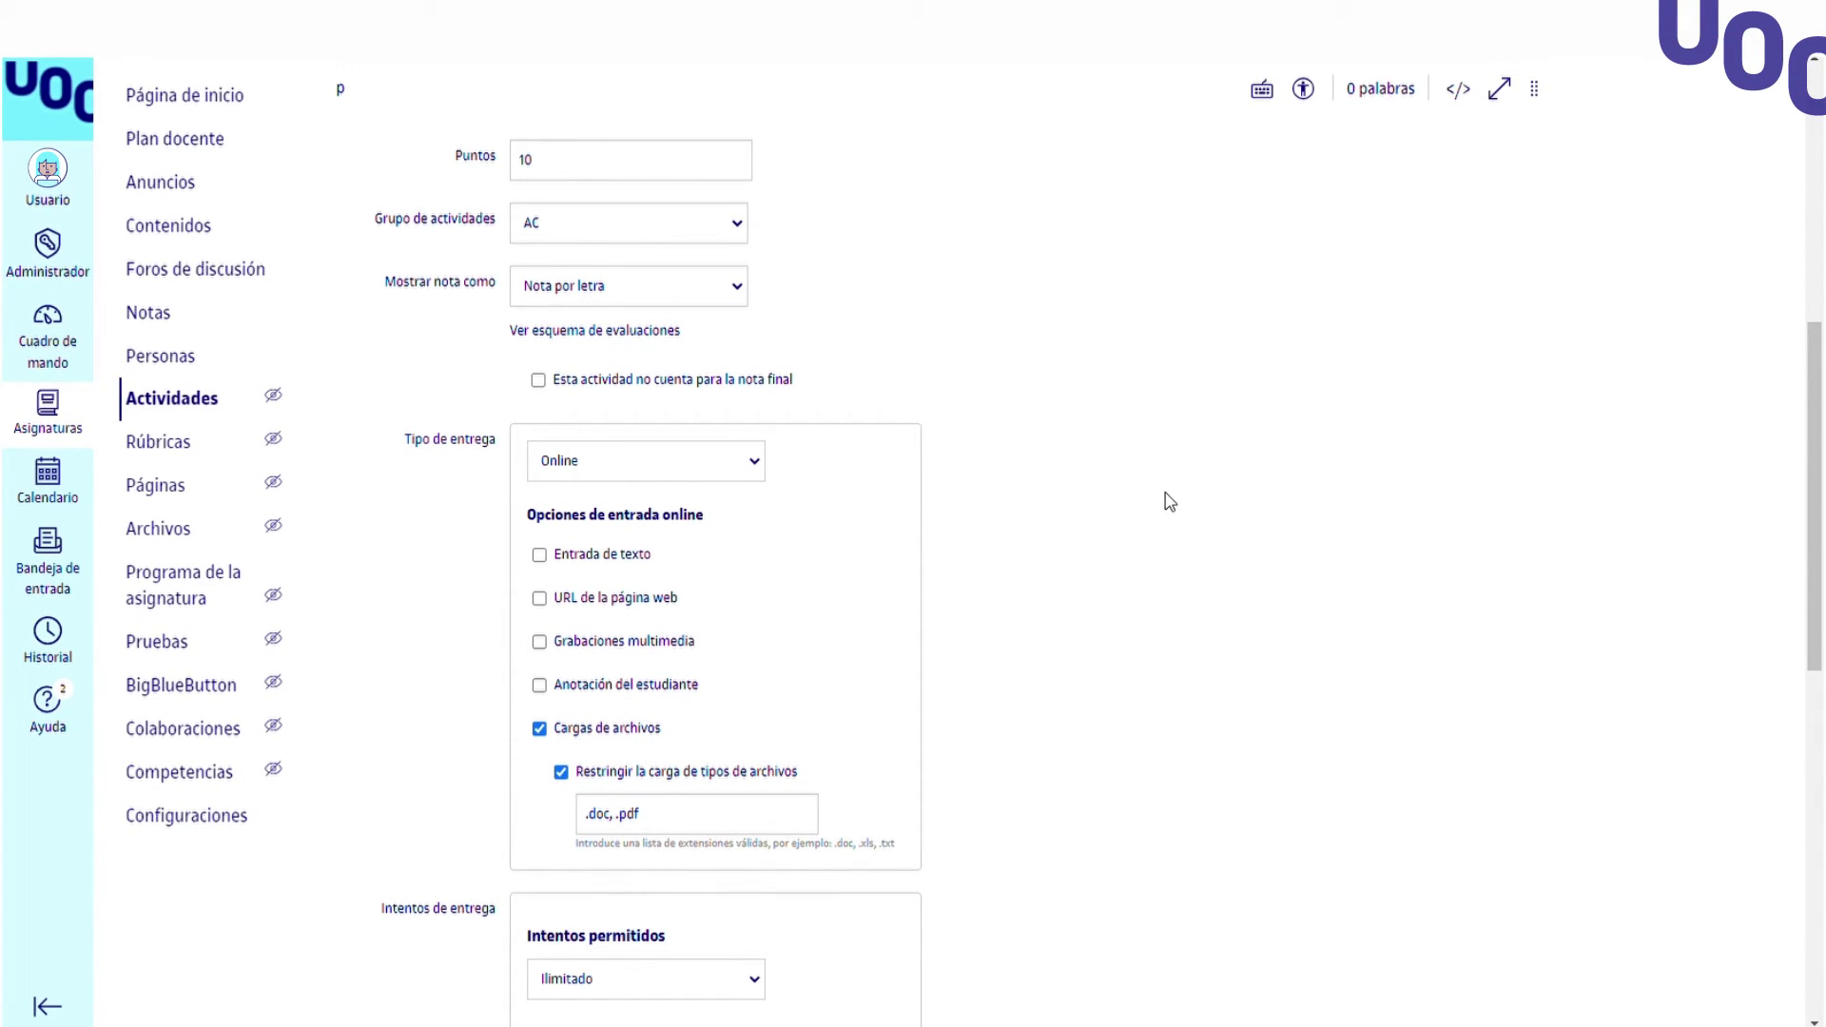
# Step: Keep the allowed submission attempts set to Ilimitado
pyautogui.scroll(-8, 1170, 502)
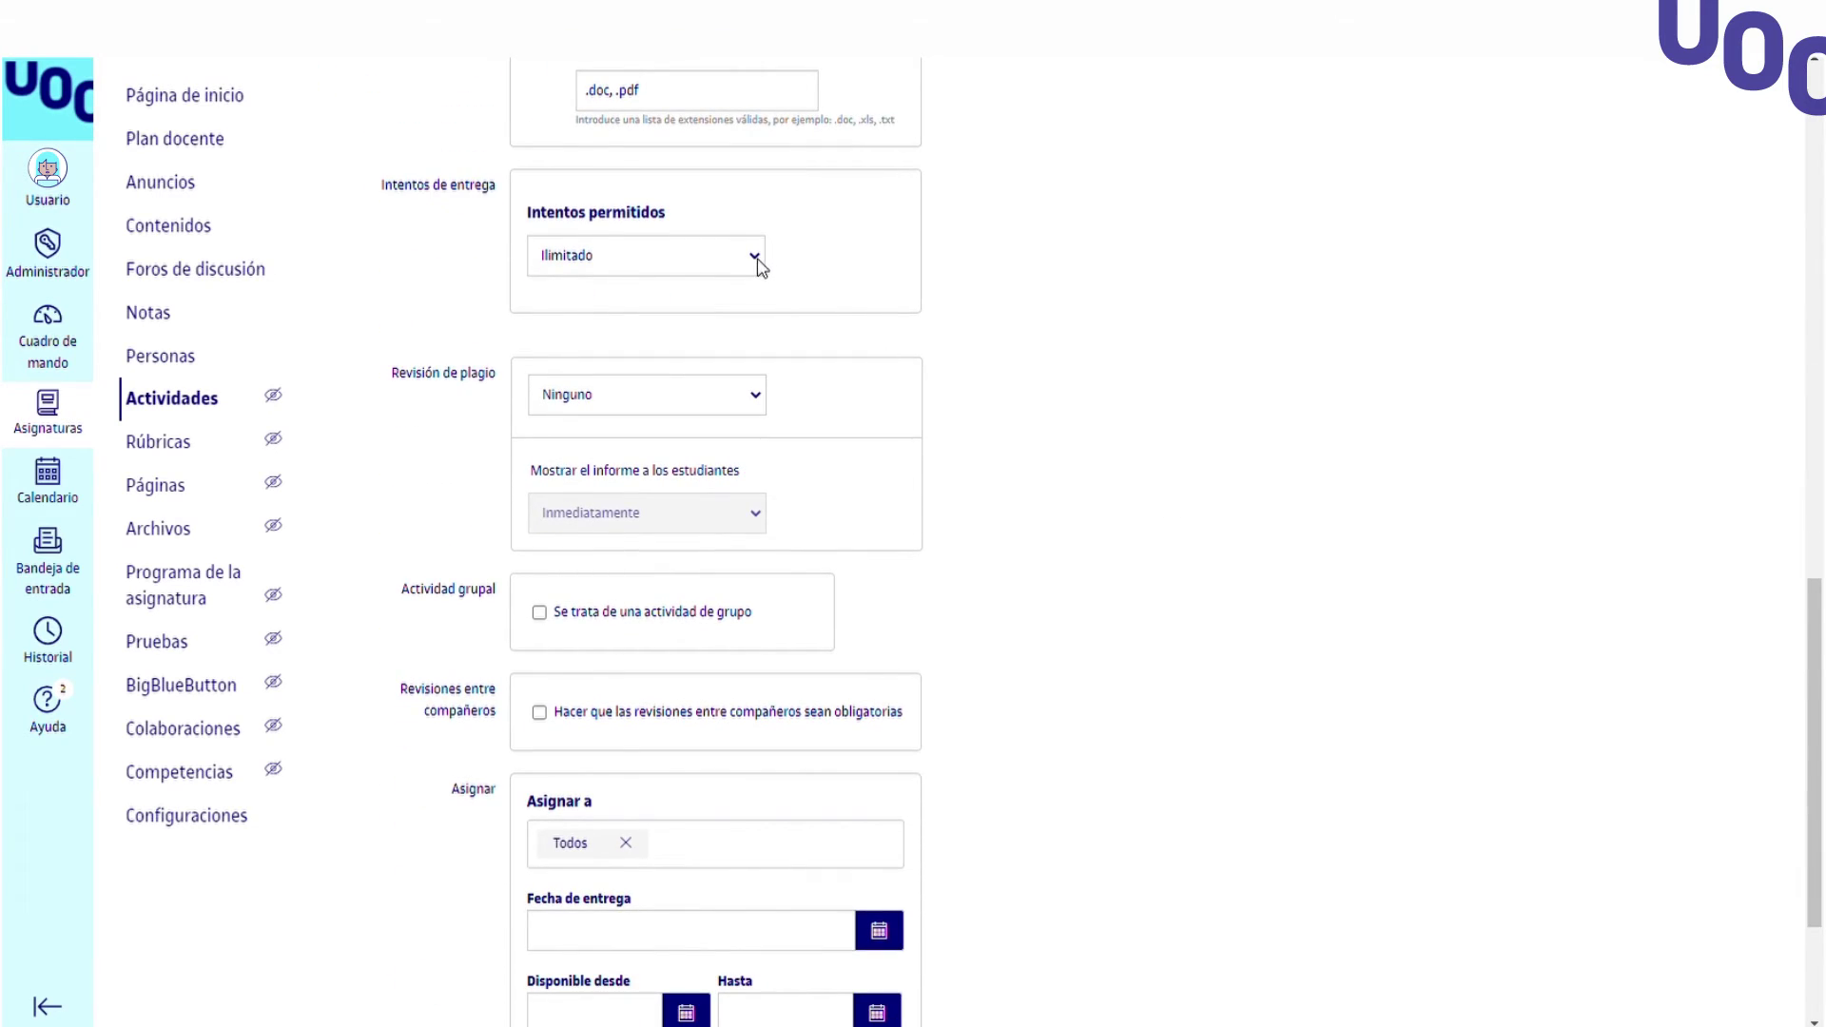
pyautogui.click(755, 258)
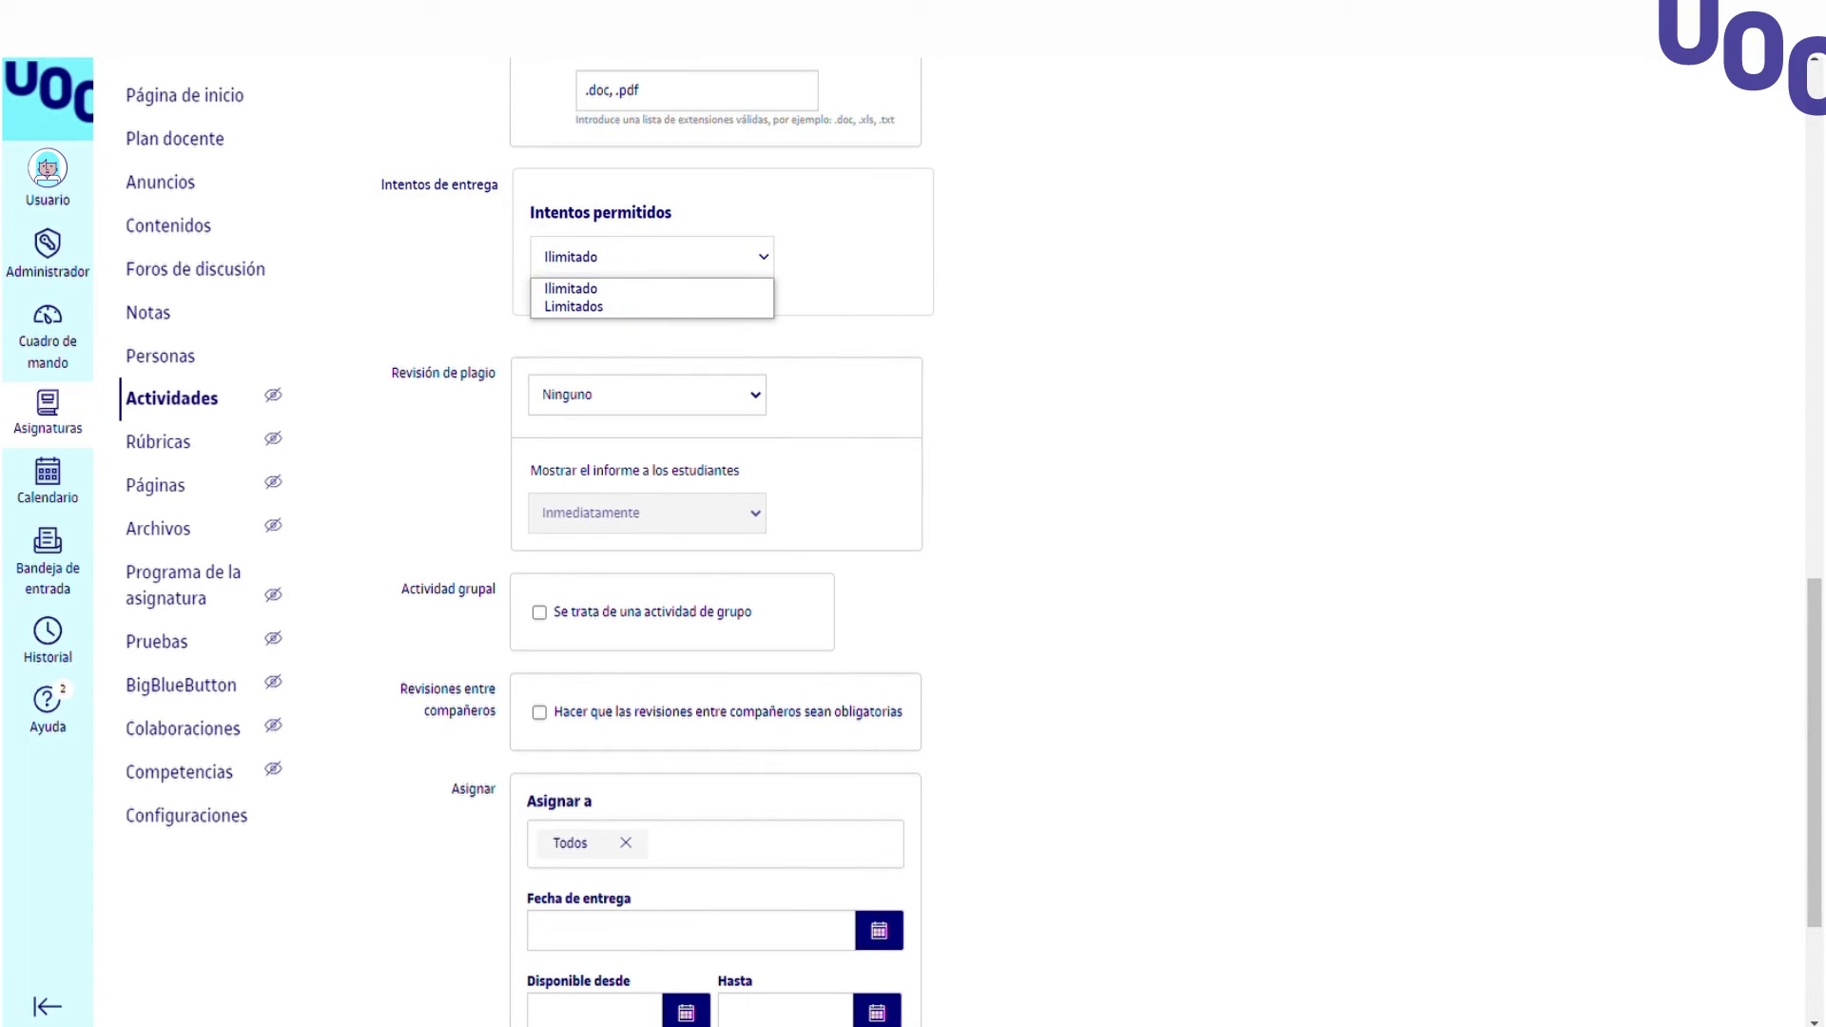
pyautogui.click(747, 290)
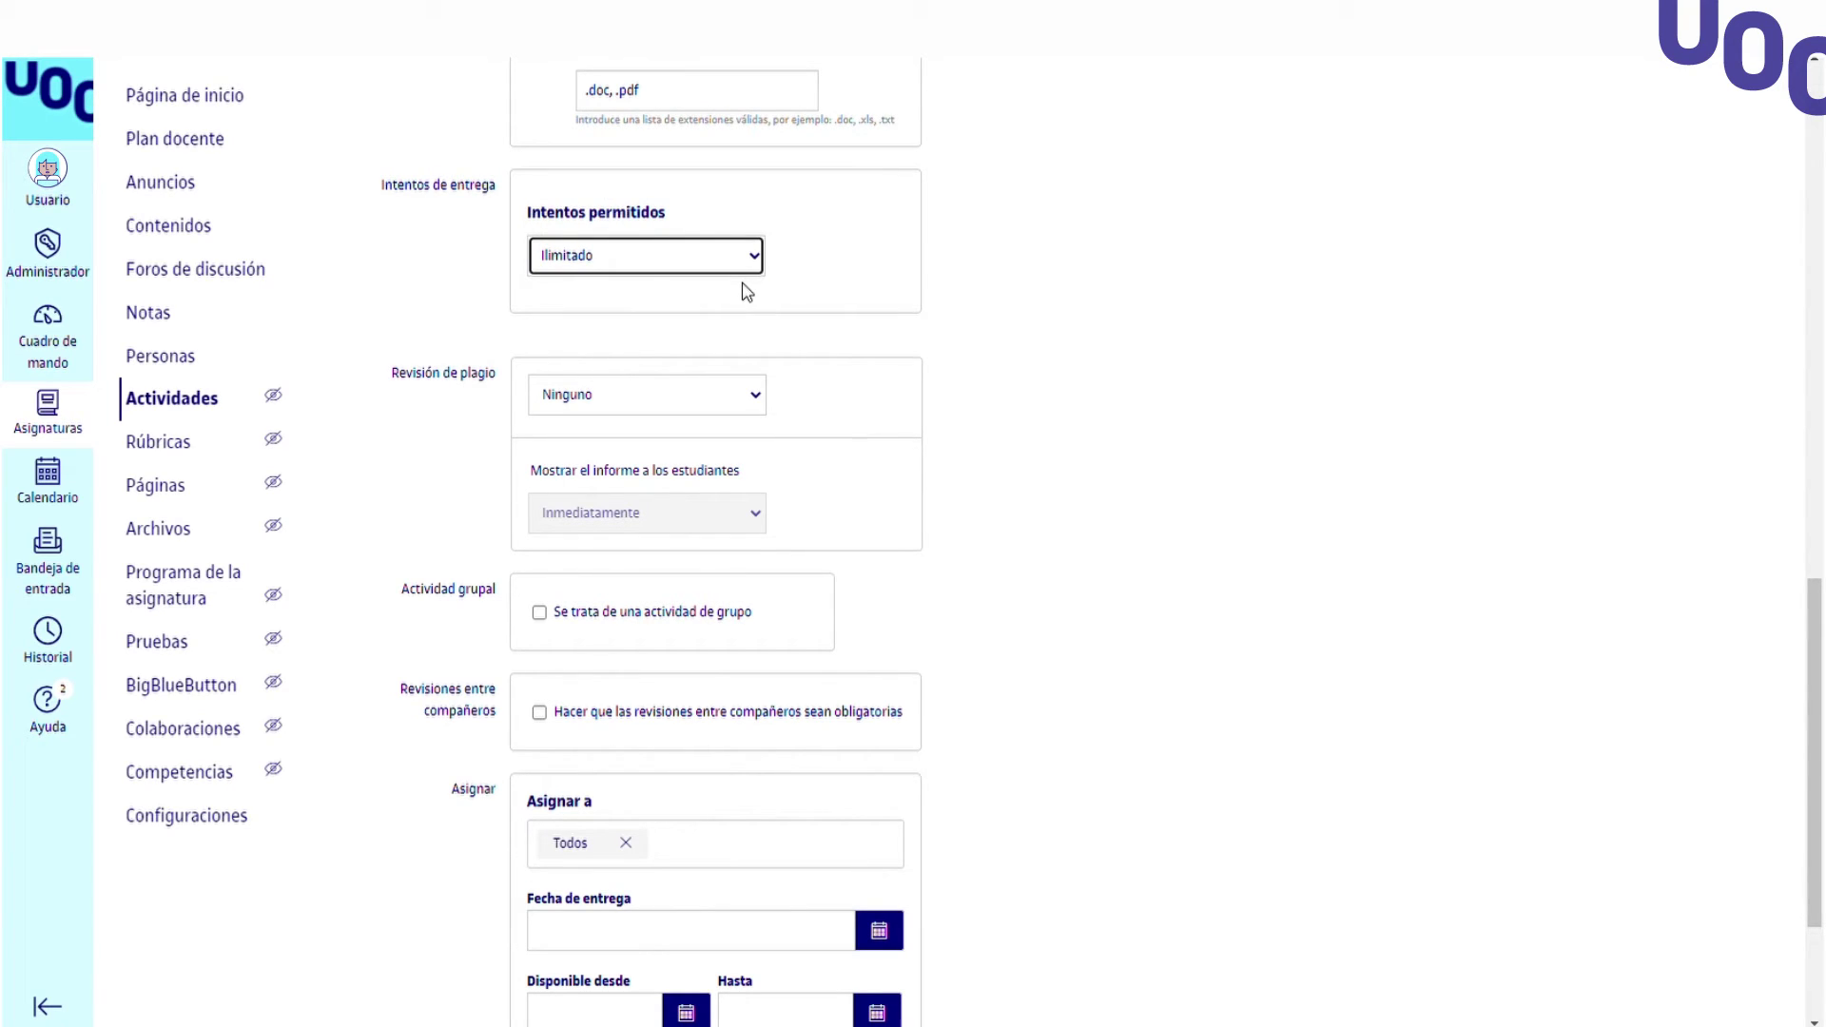
# Step: Enable plagiarism review with Ouriginal and show the report to students after the activity is graded
pyautogui.click(756, 394)
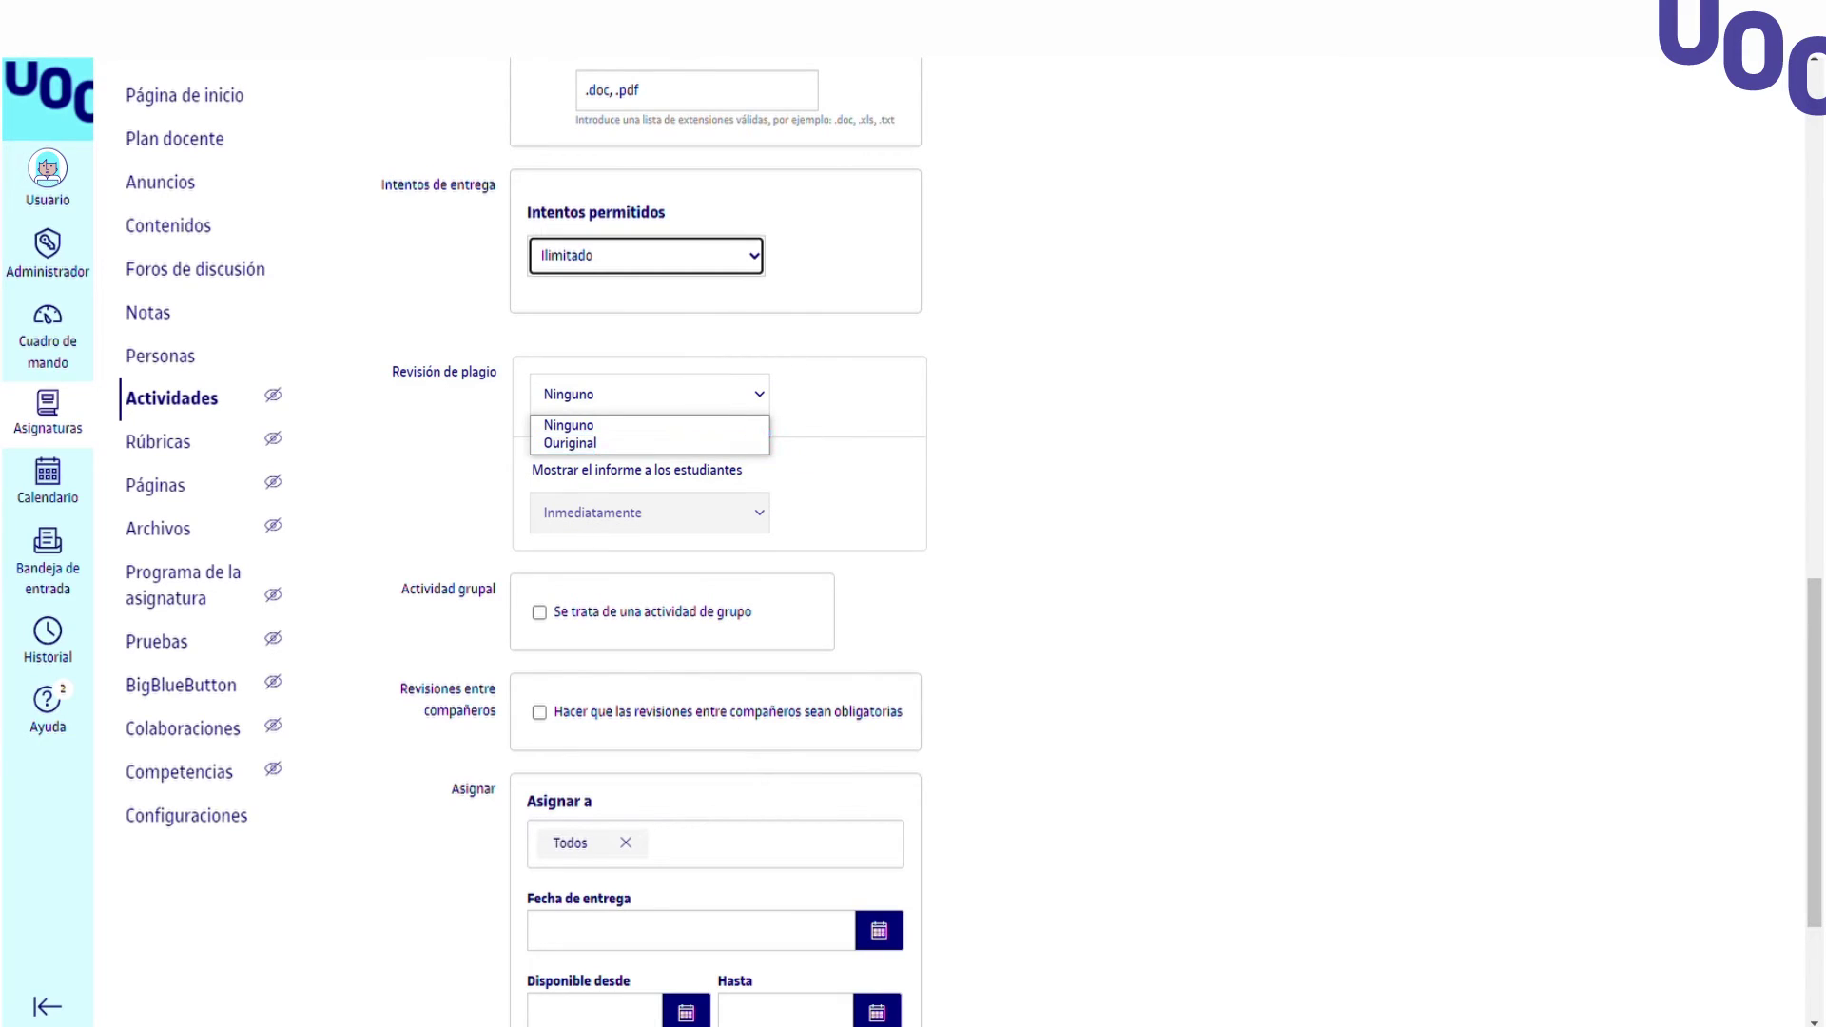
pyautogui.click(752, 443)
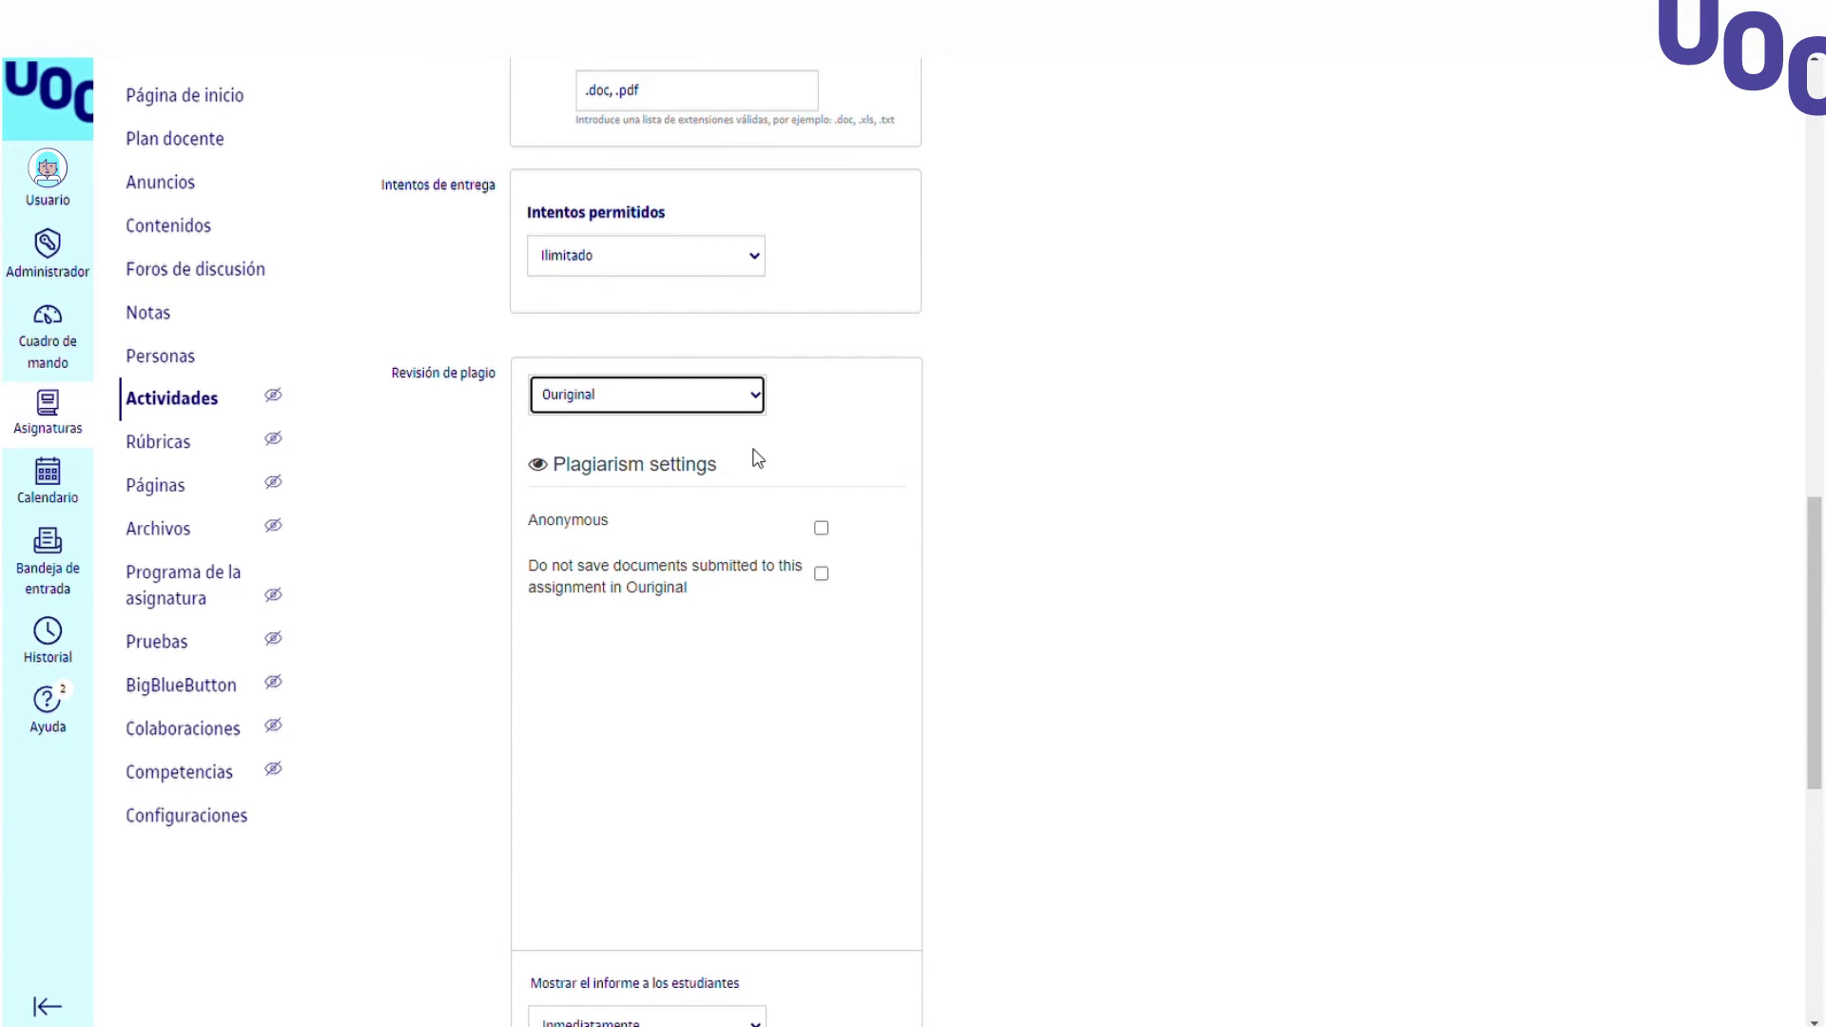
pyautogui.scroll(-3, 757, 459)
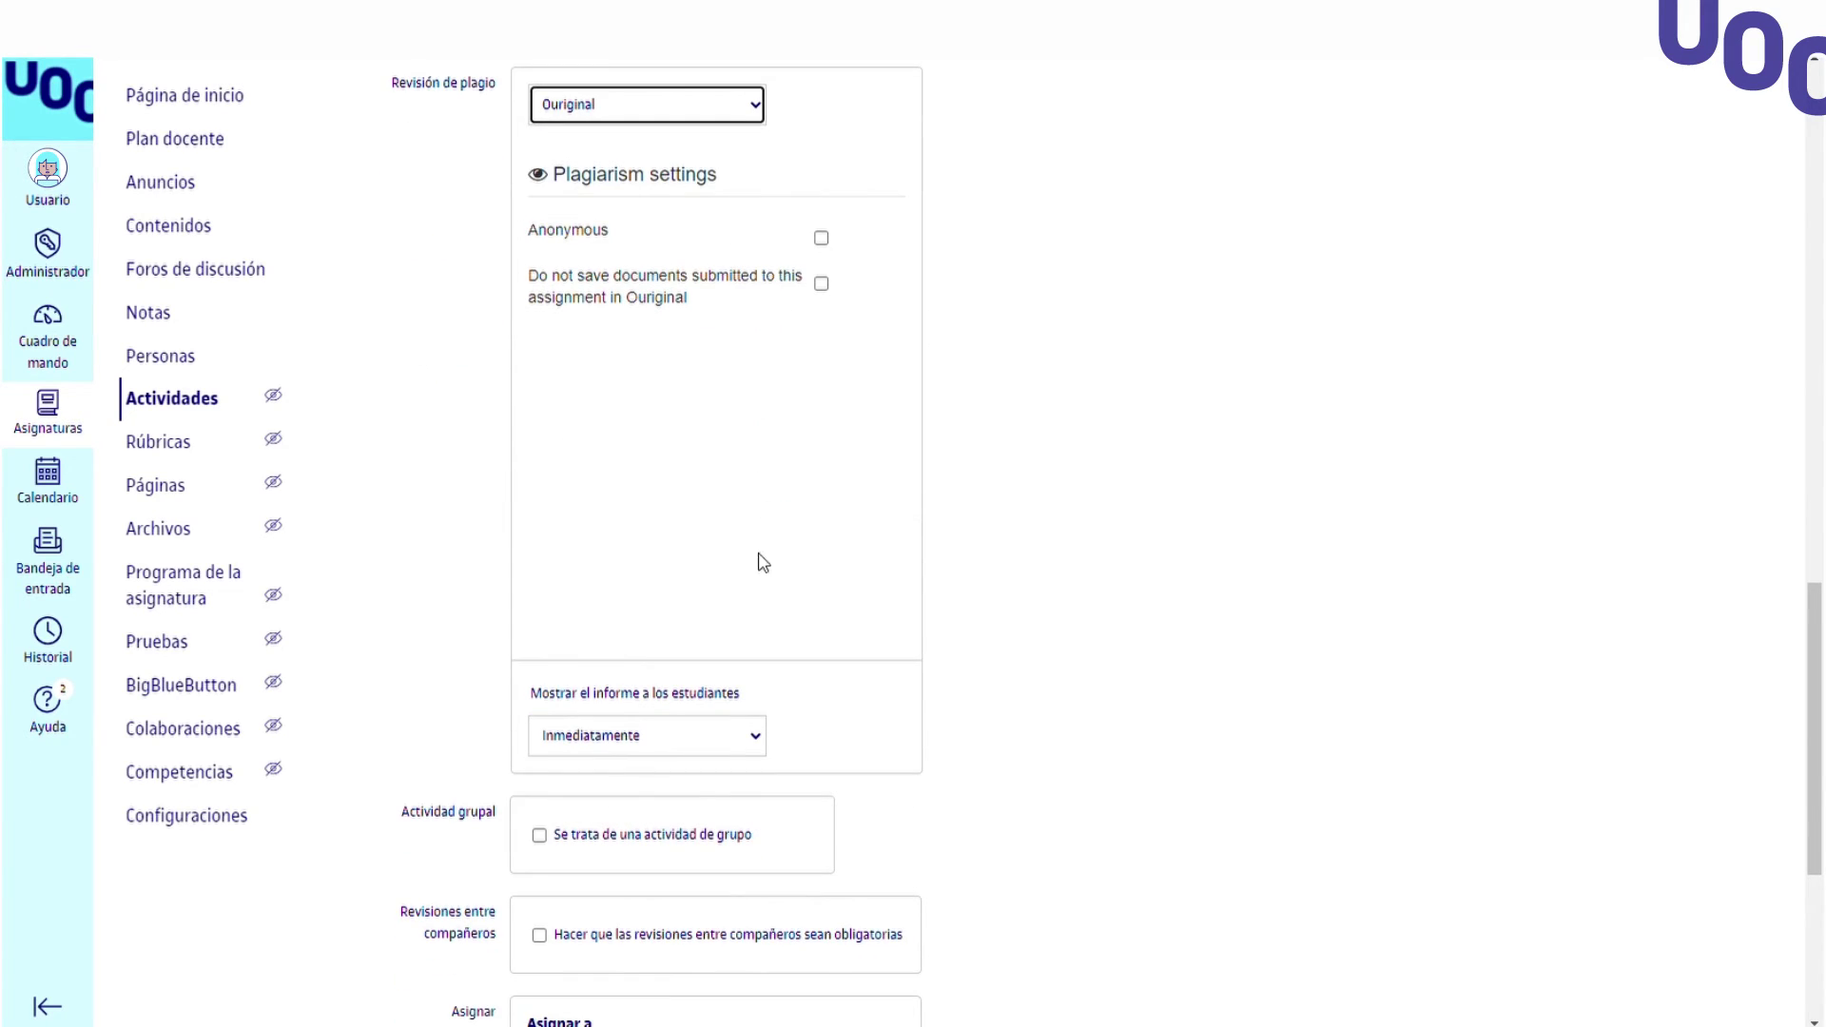
pyautogui.click(770, 735)
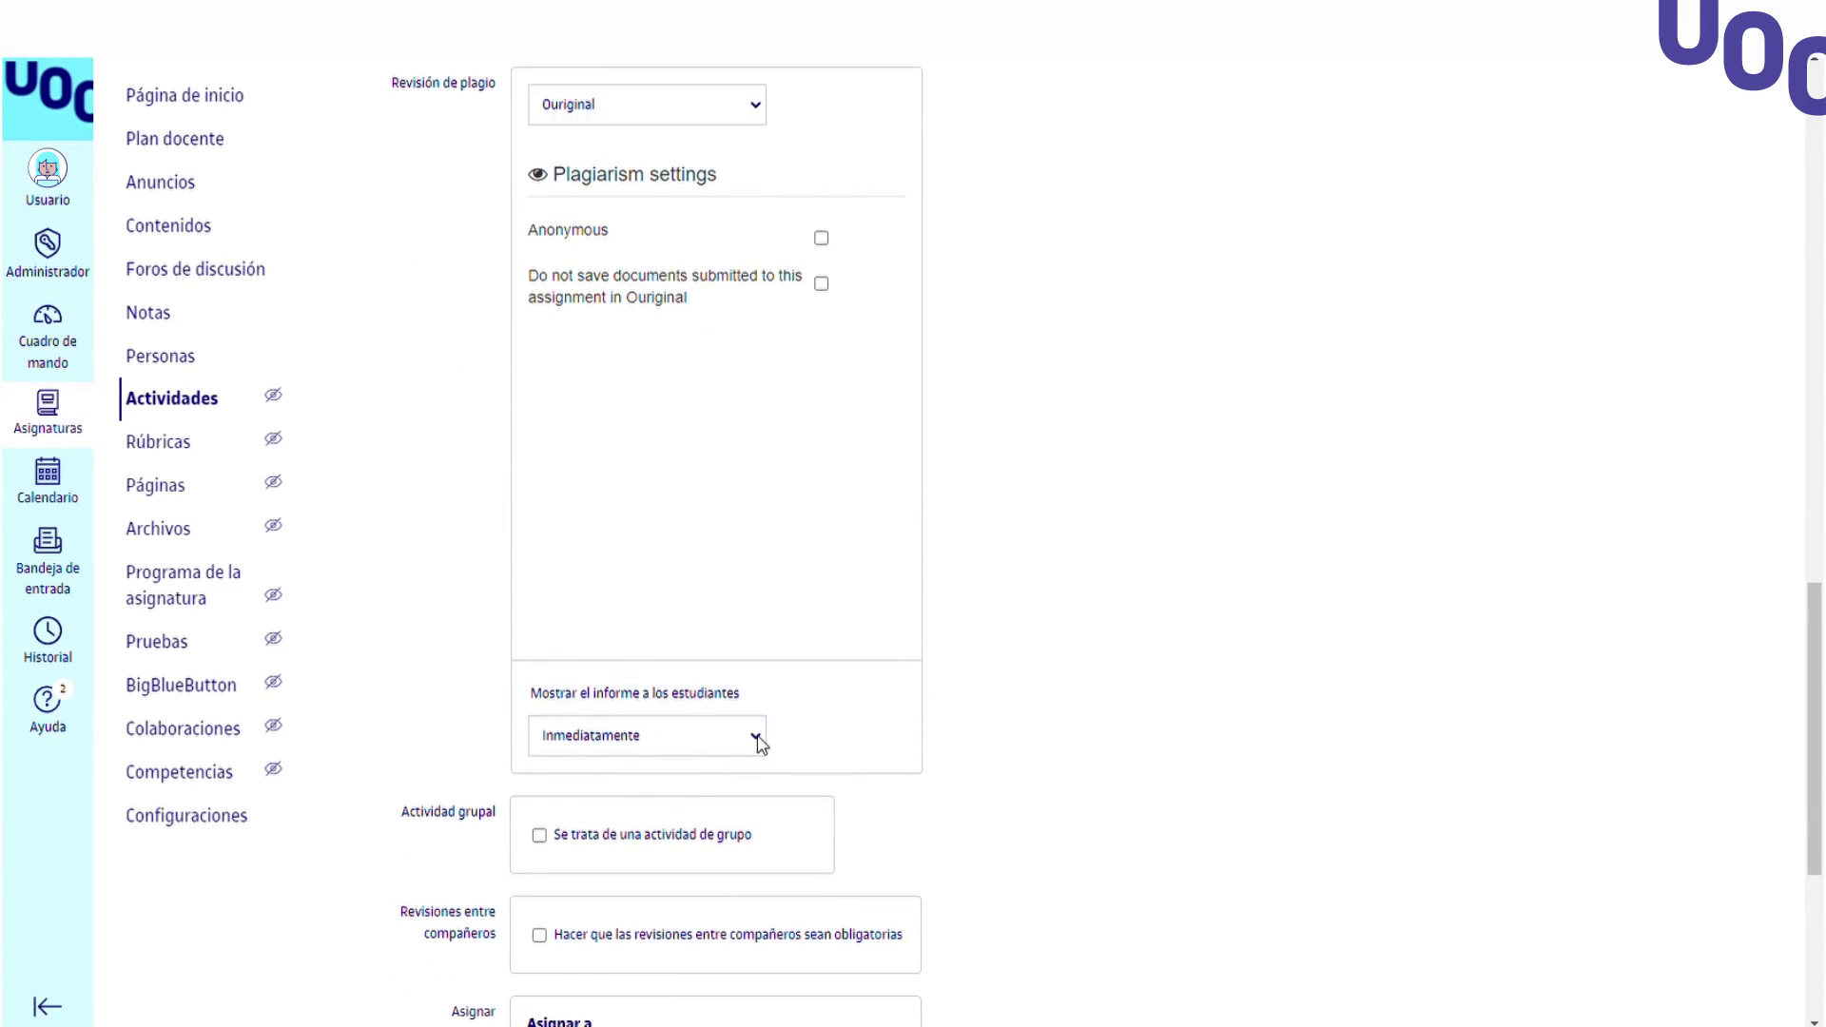
pyautogui.click(752, 798)
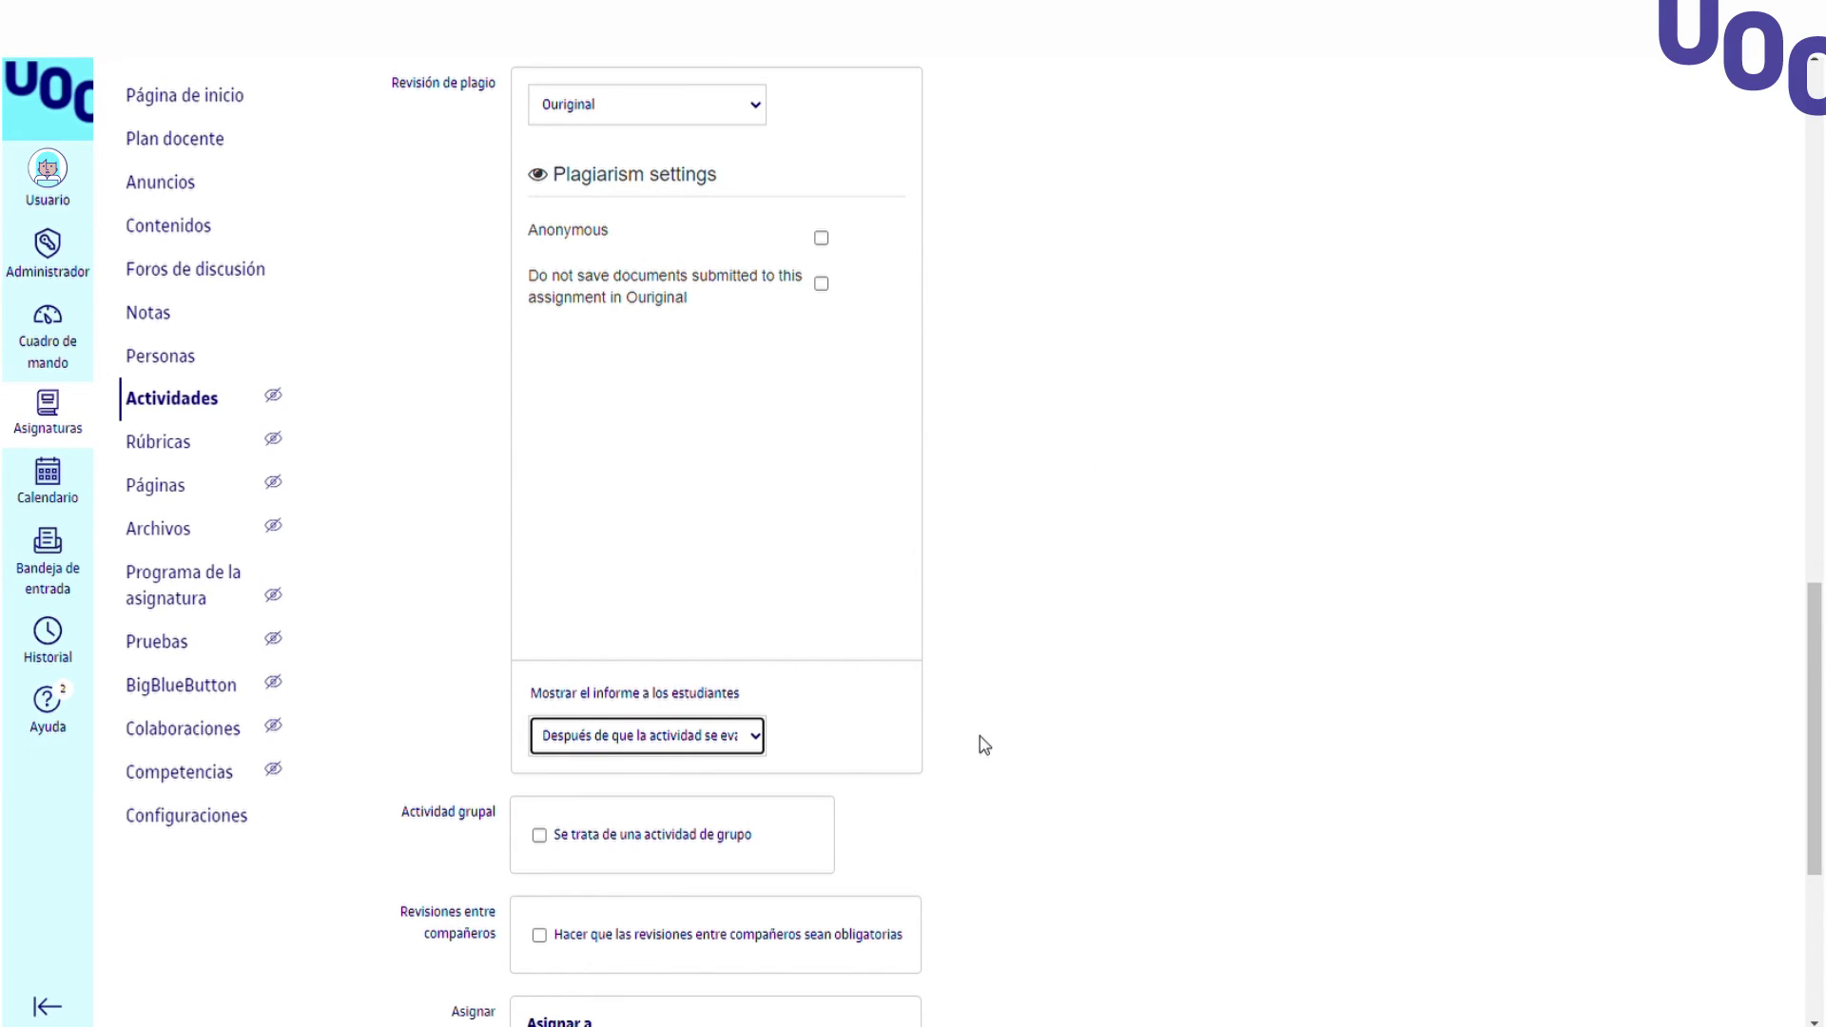
pyautogui.scroll(-5, 984, 744)
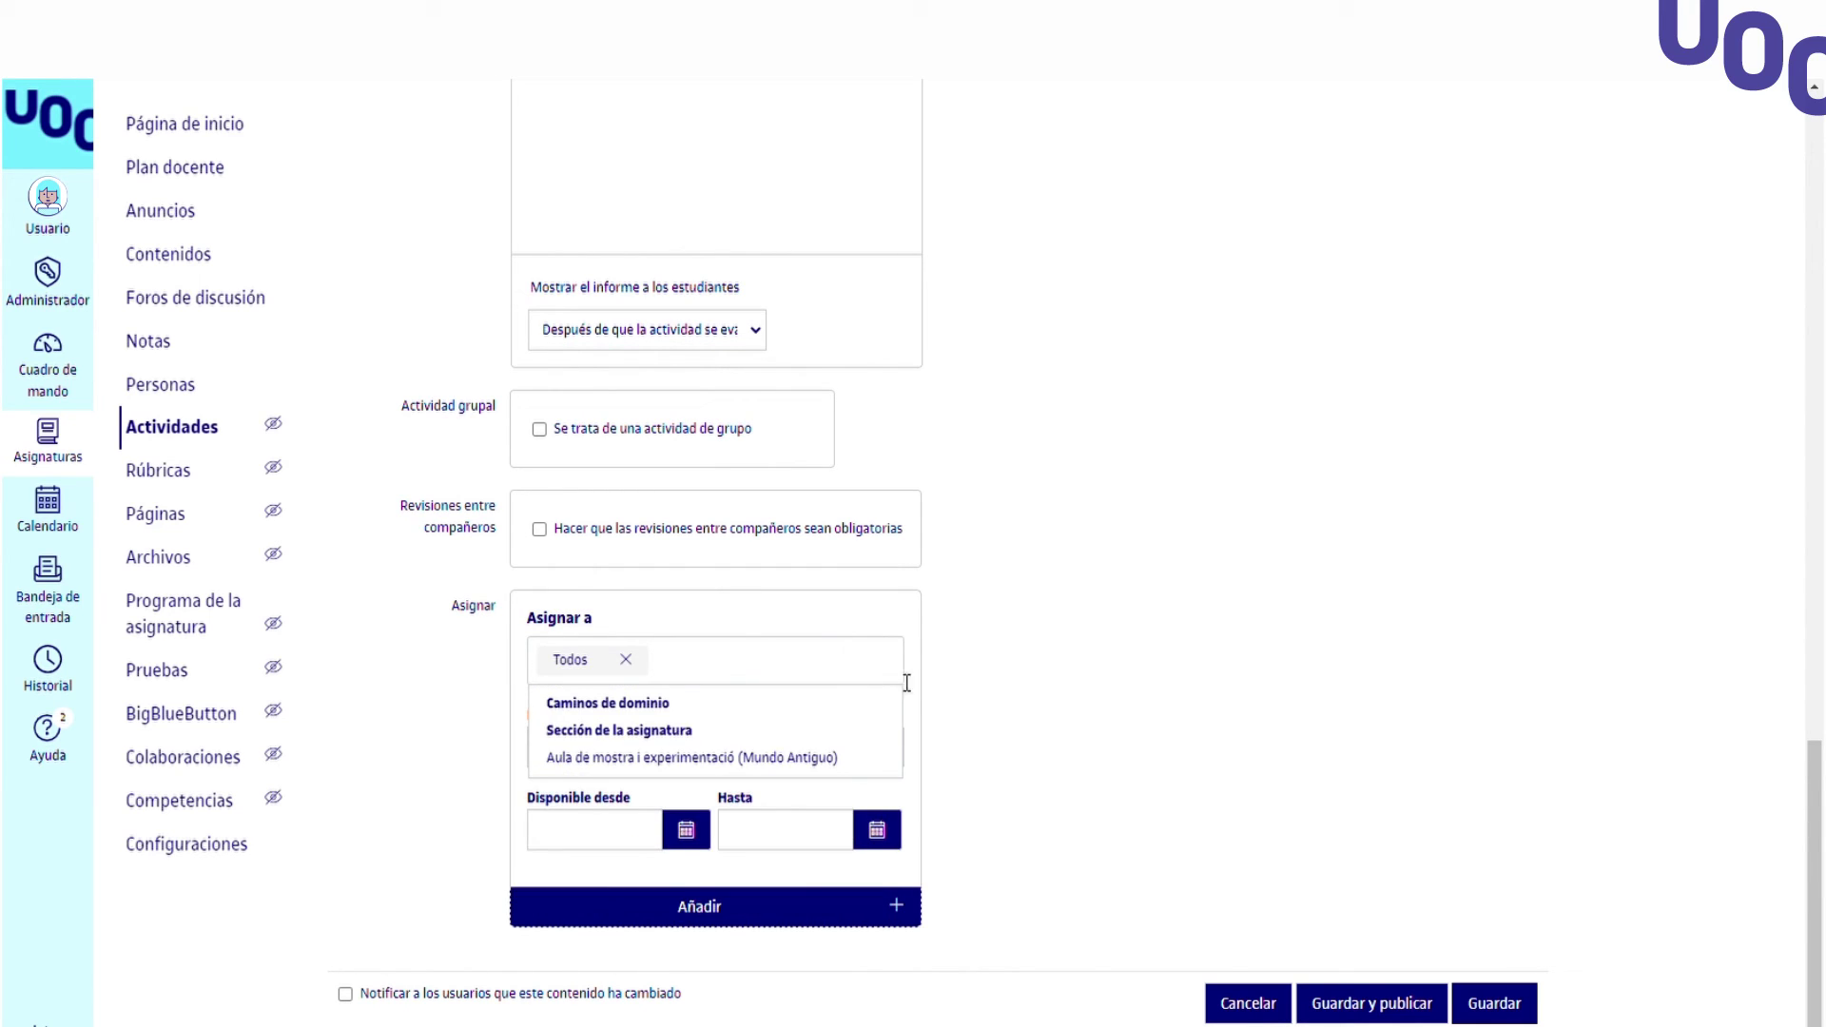
pyautogui.click(936, 687)
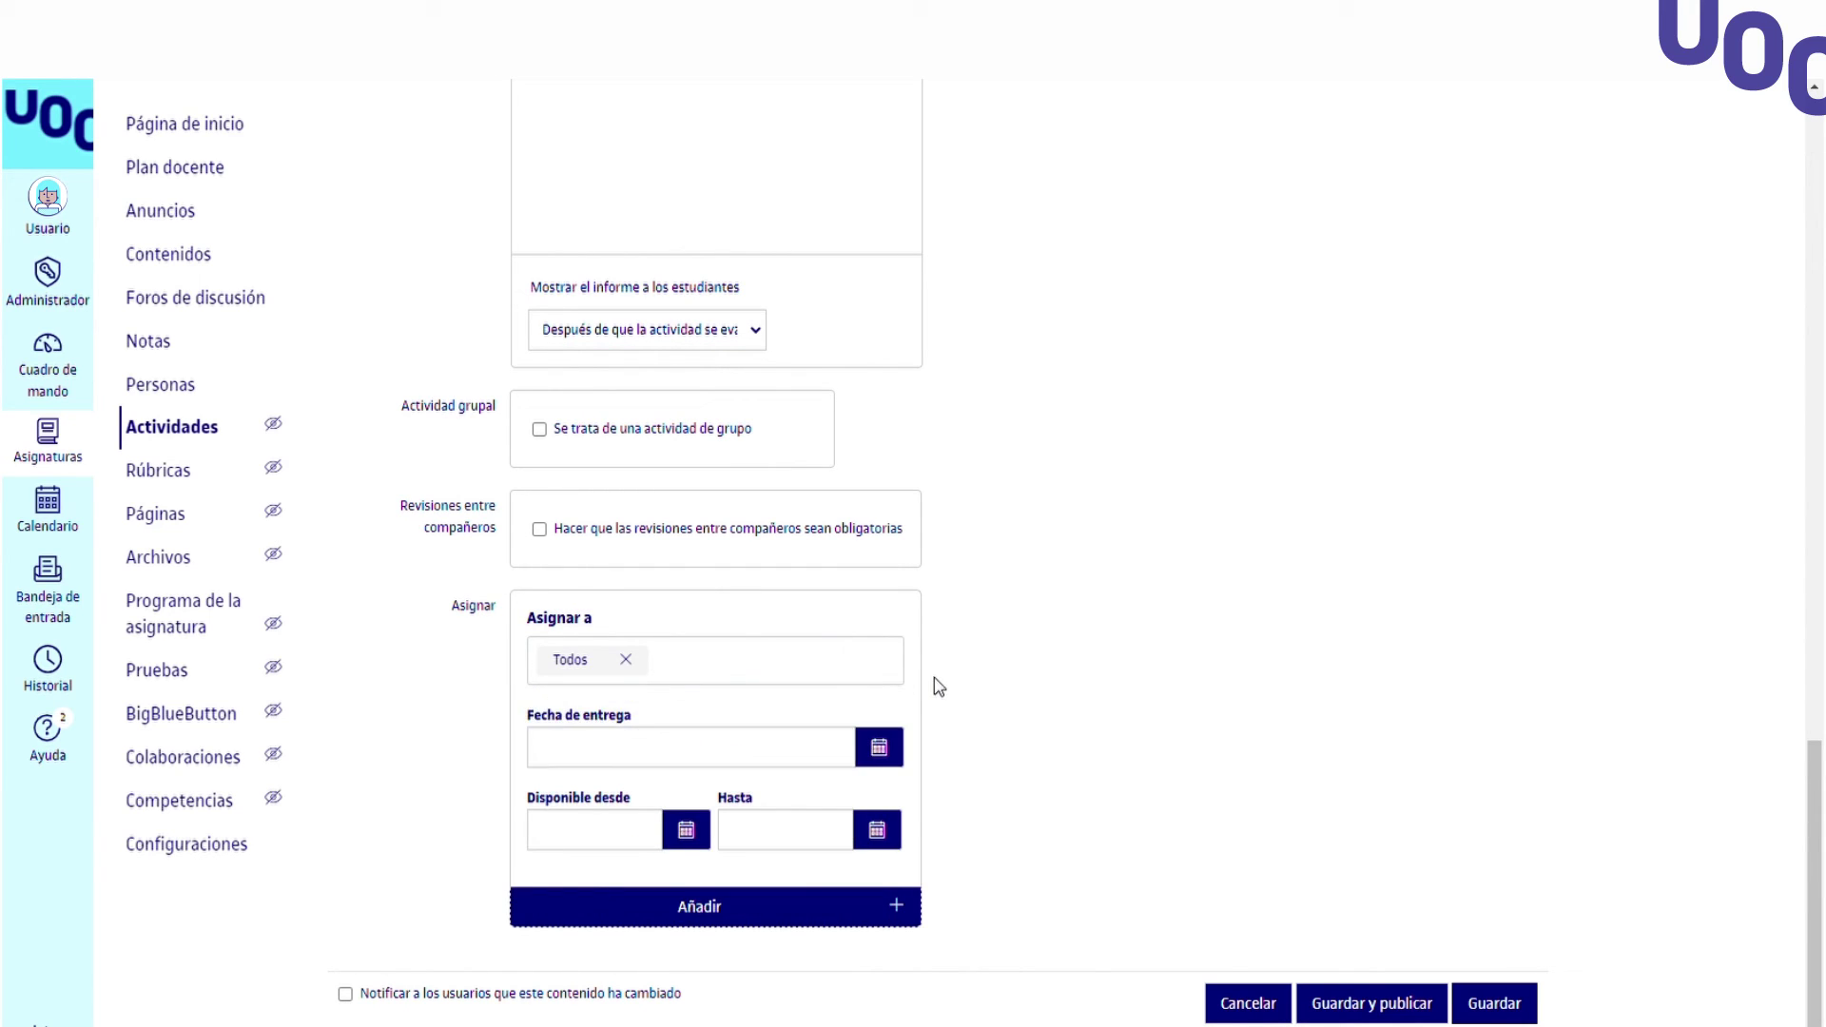
# Step: Set the activity's due date (Fecha de entrega) to 15 June 2022 at 23:59
pyautogui.click(881, 749)
pyautogui.click(935, 388)
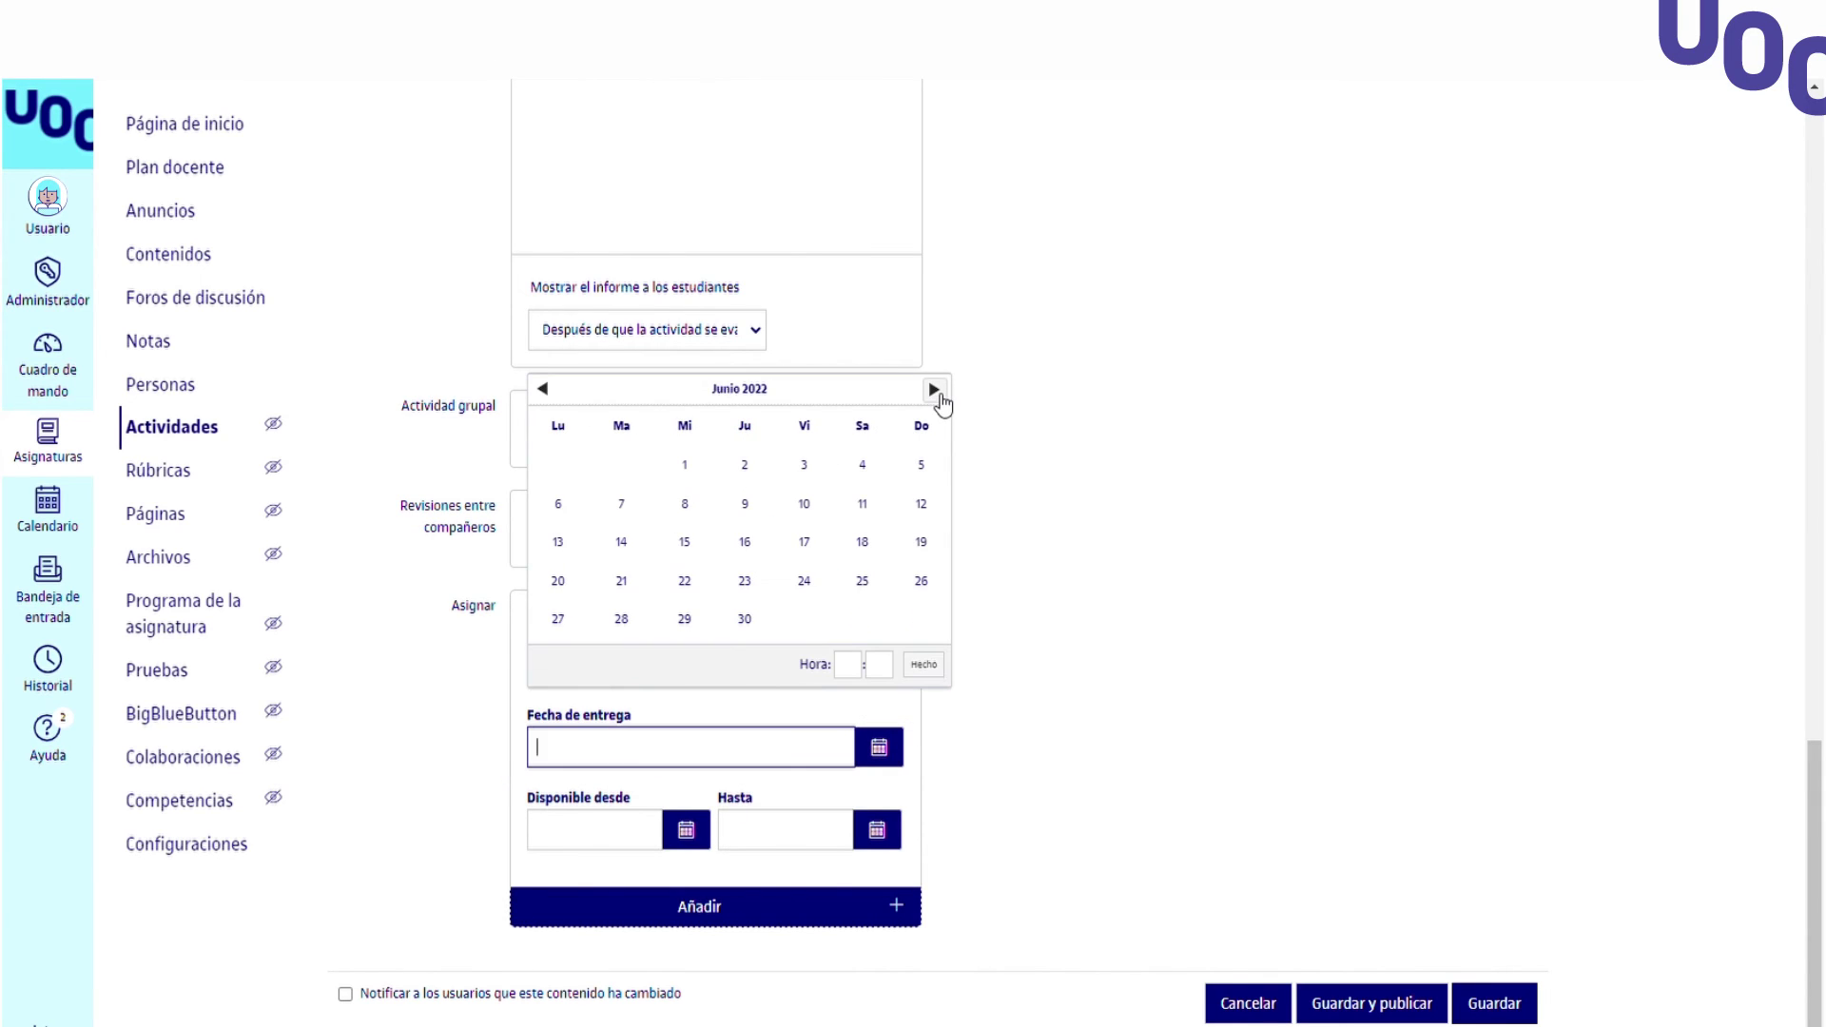
pyautogui.click(690, 556)
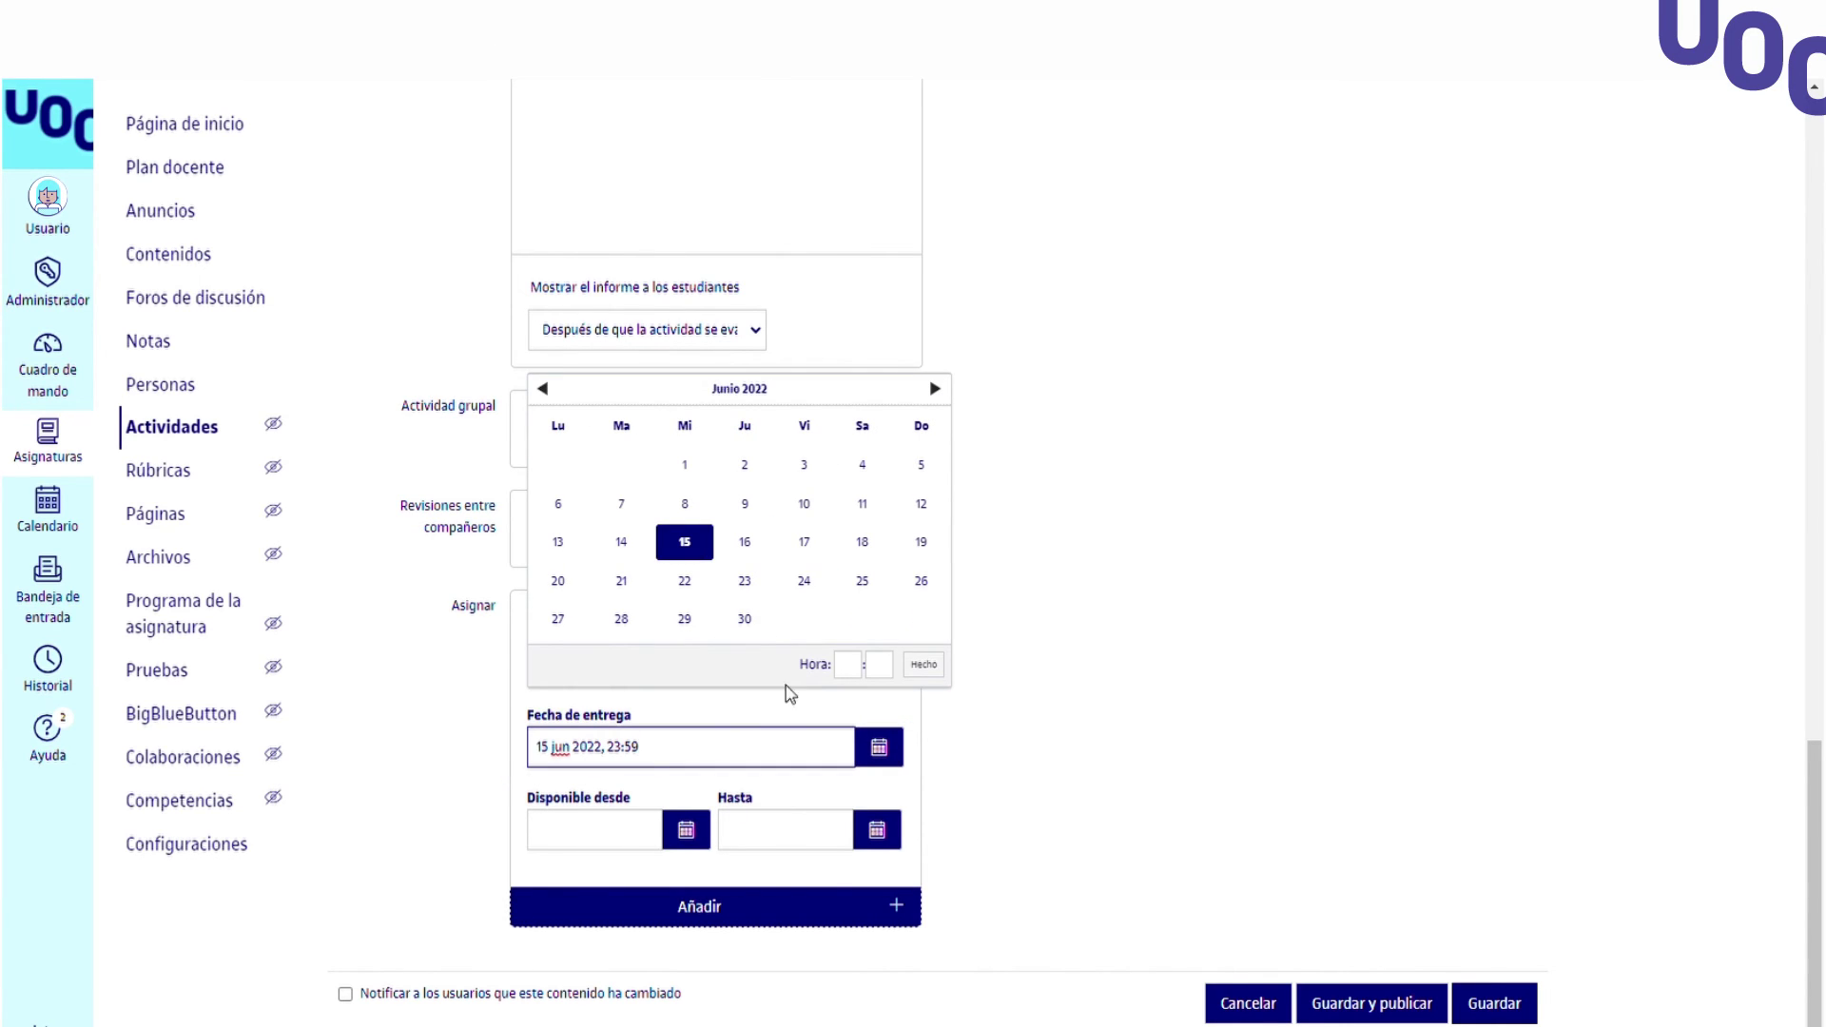
pyautogui.click(937, 667)
# Step: Make the activity available from (Disponible desde) 1 June 2022 at 0:00
pyautogui.click(688, 829)
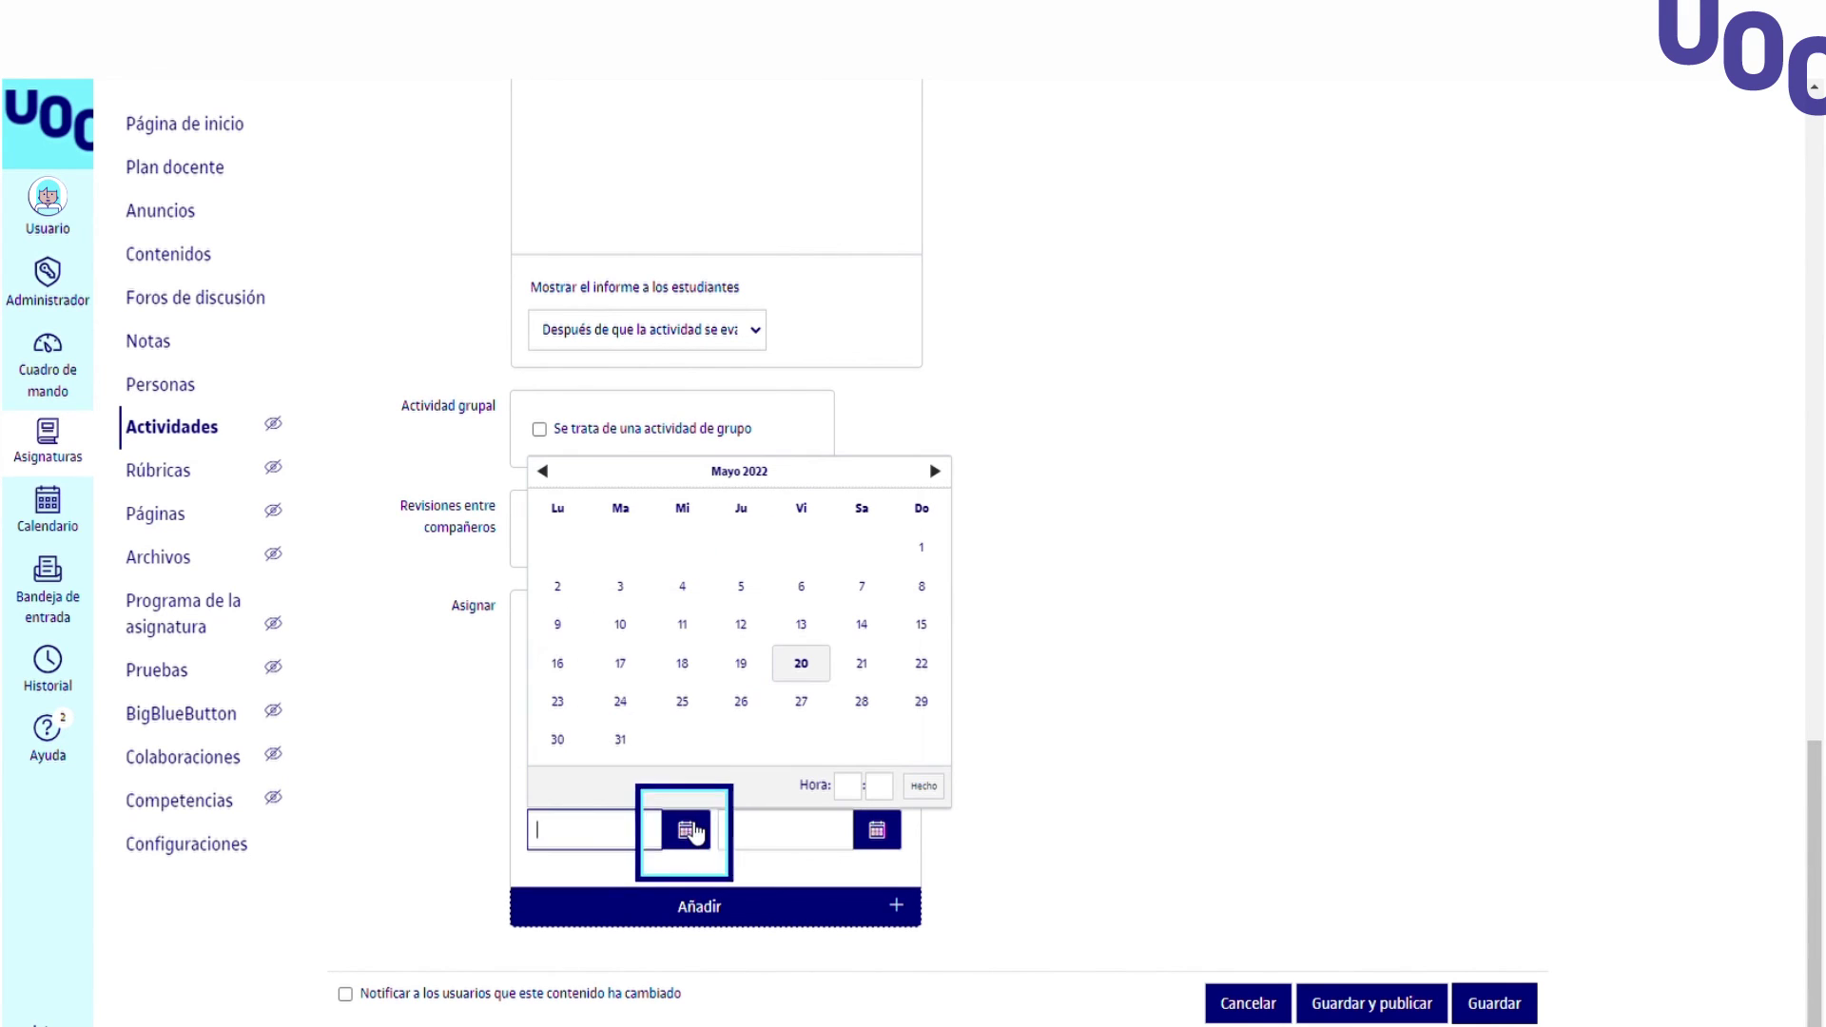
pyautogui.click(933, 471)
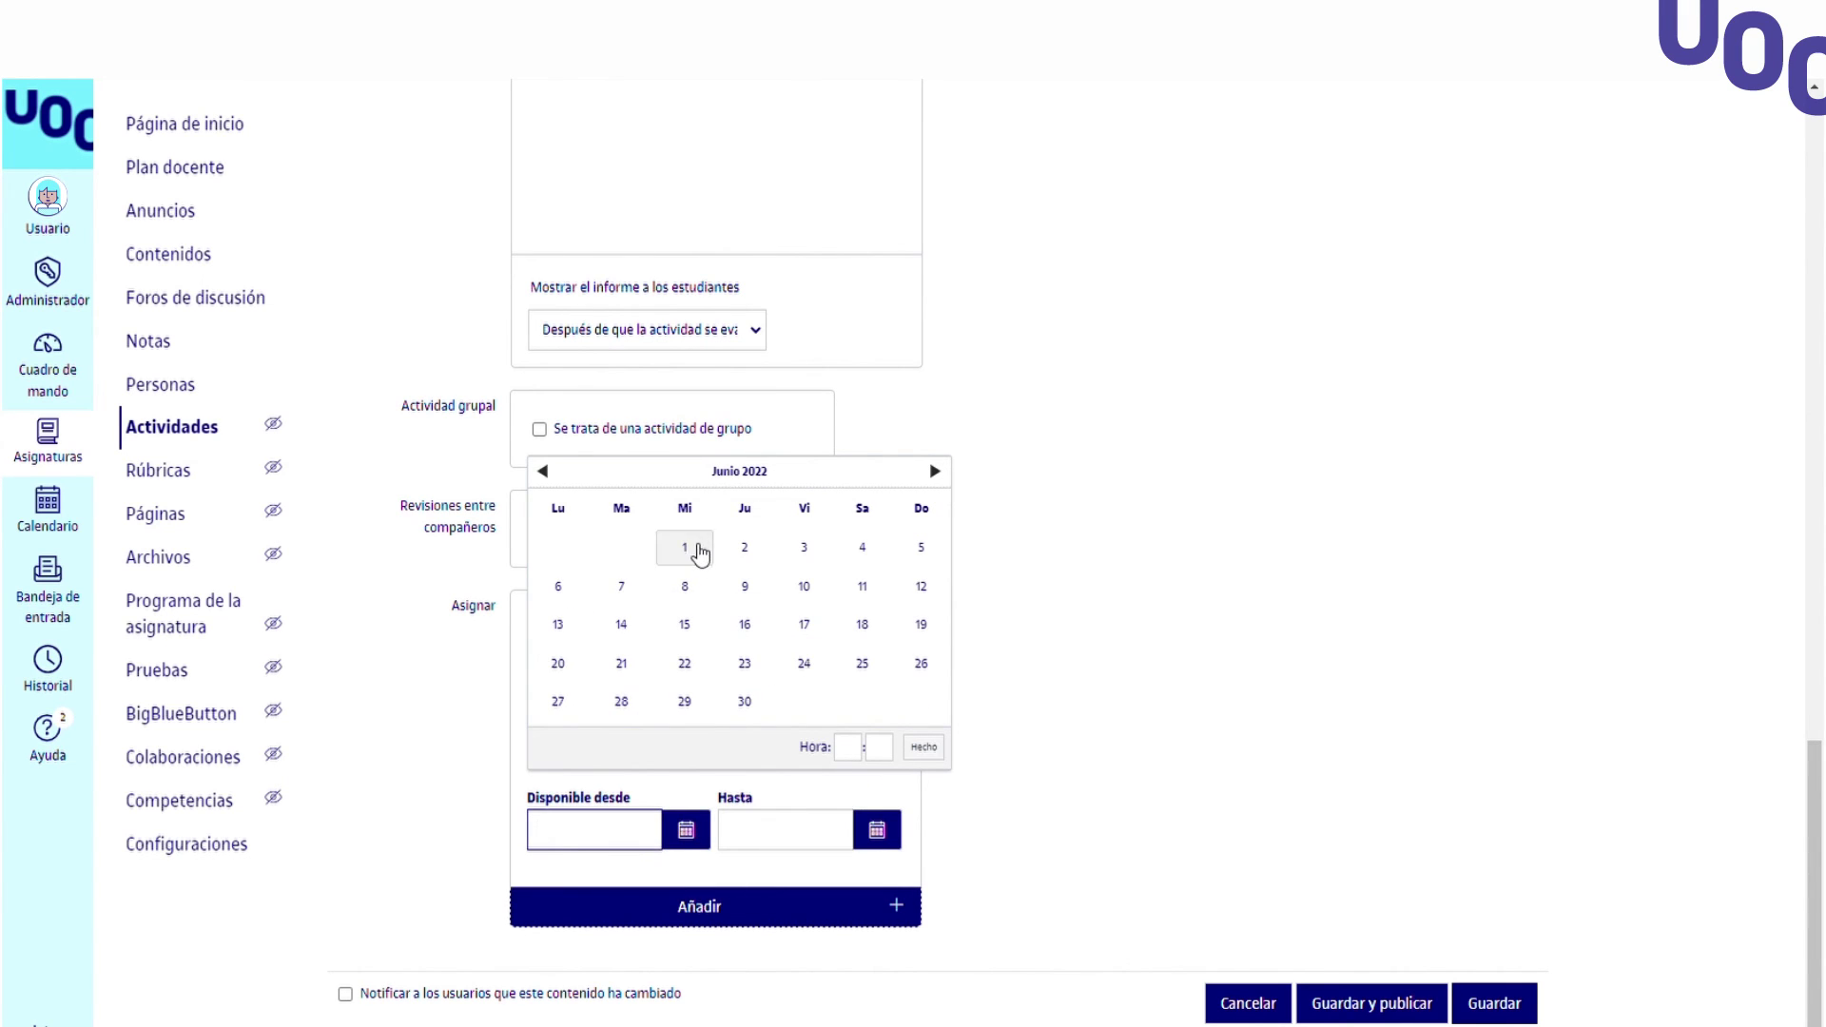
pyautogui.click(699, 548)
pyautogui.click(924, 749)
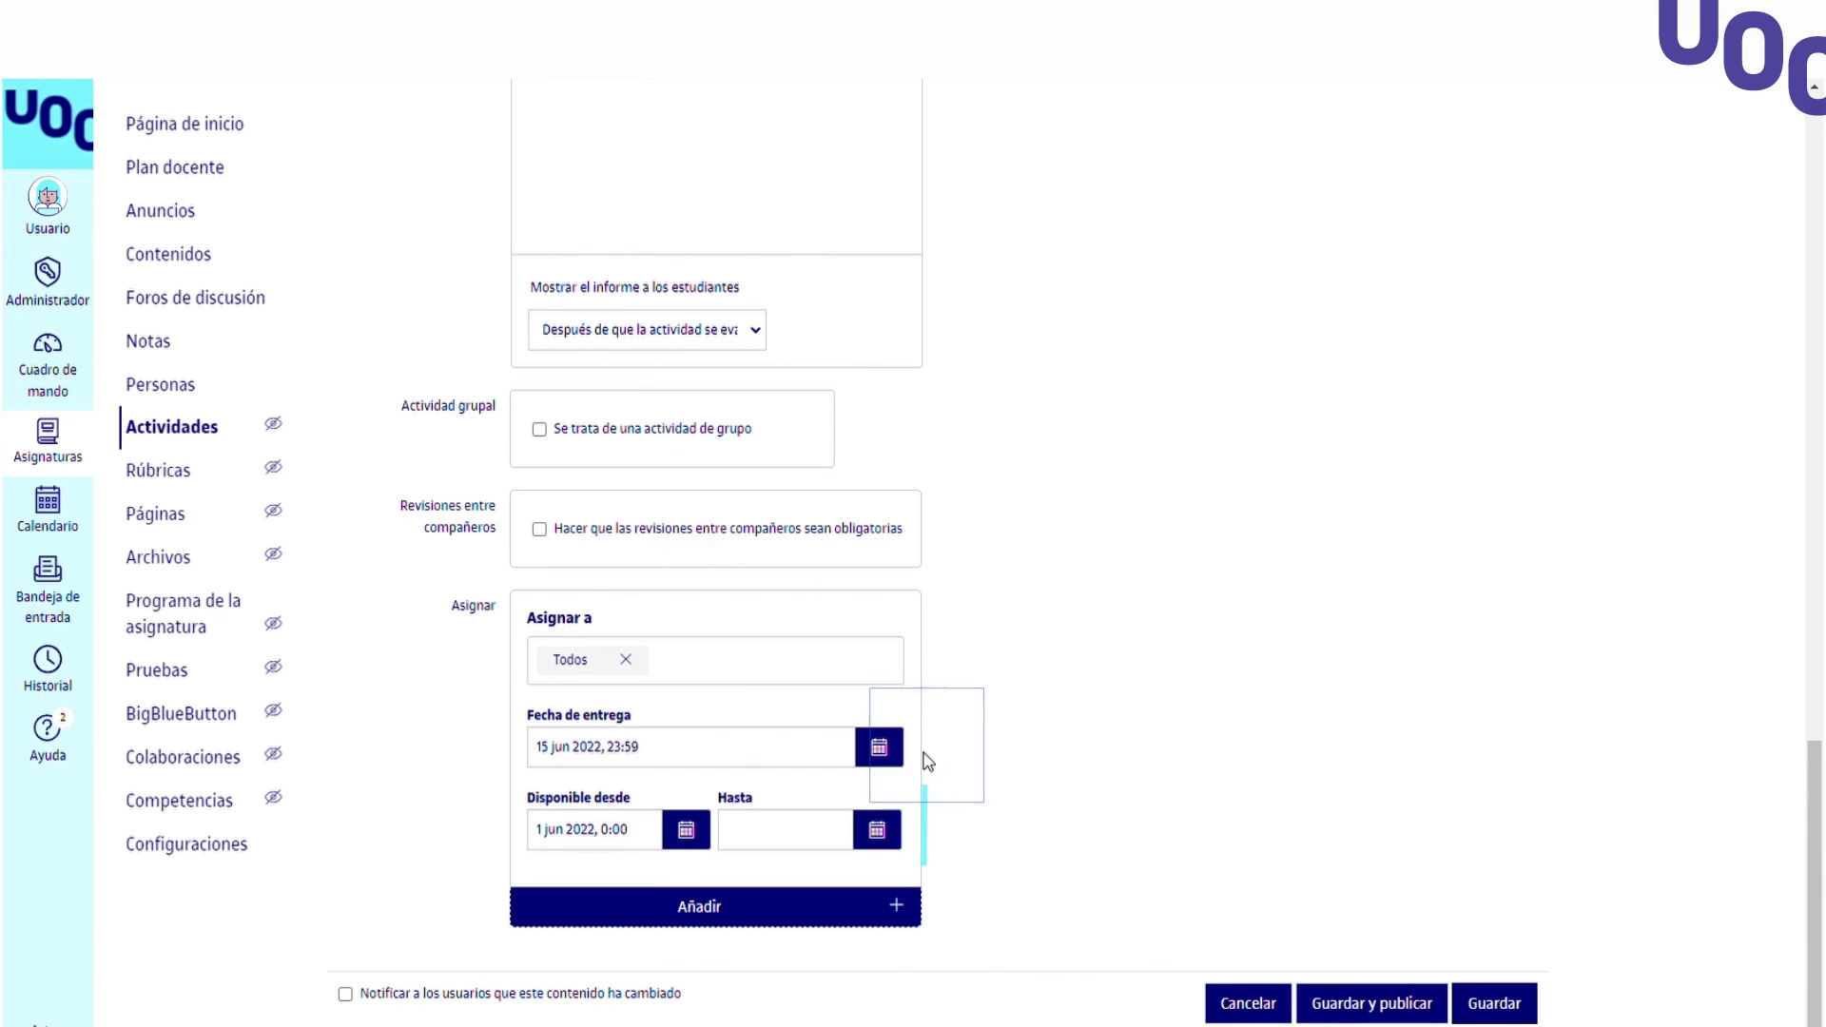
# Step: Set the availability end (Hasta) to 30 June 2022 at 23:59 and save the activity without publishing it
pyautogui.click(875, 831)
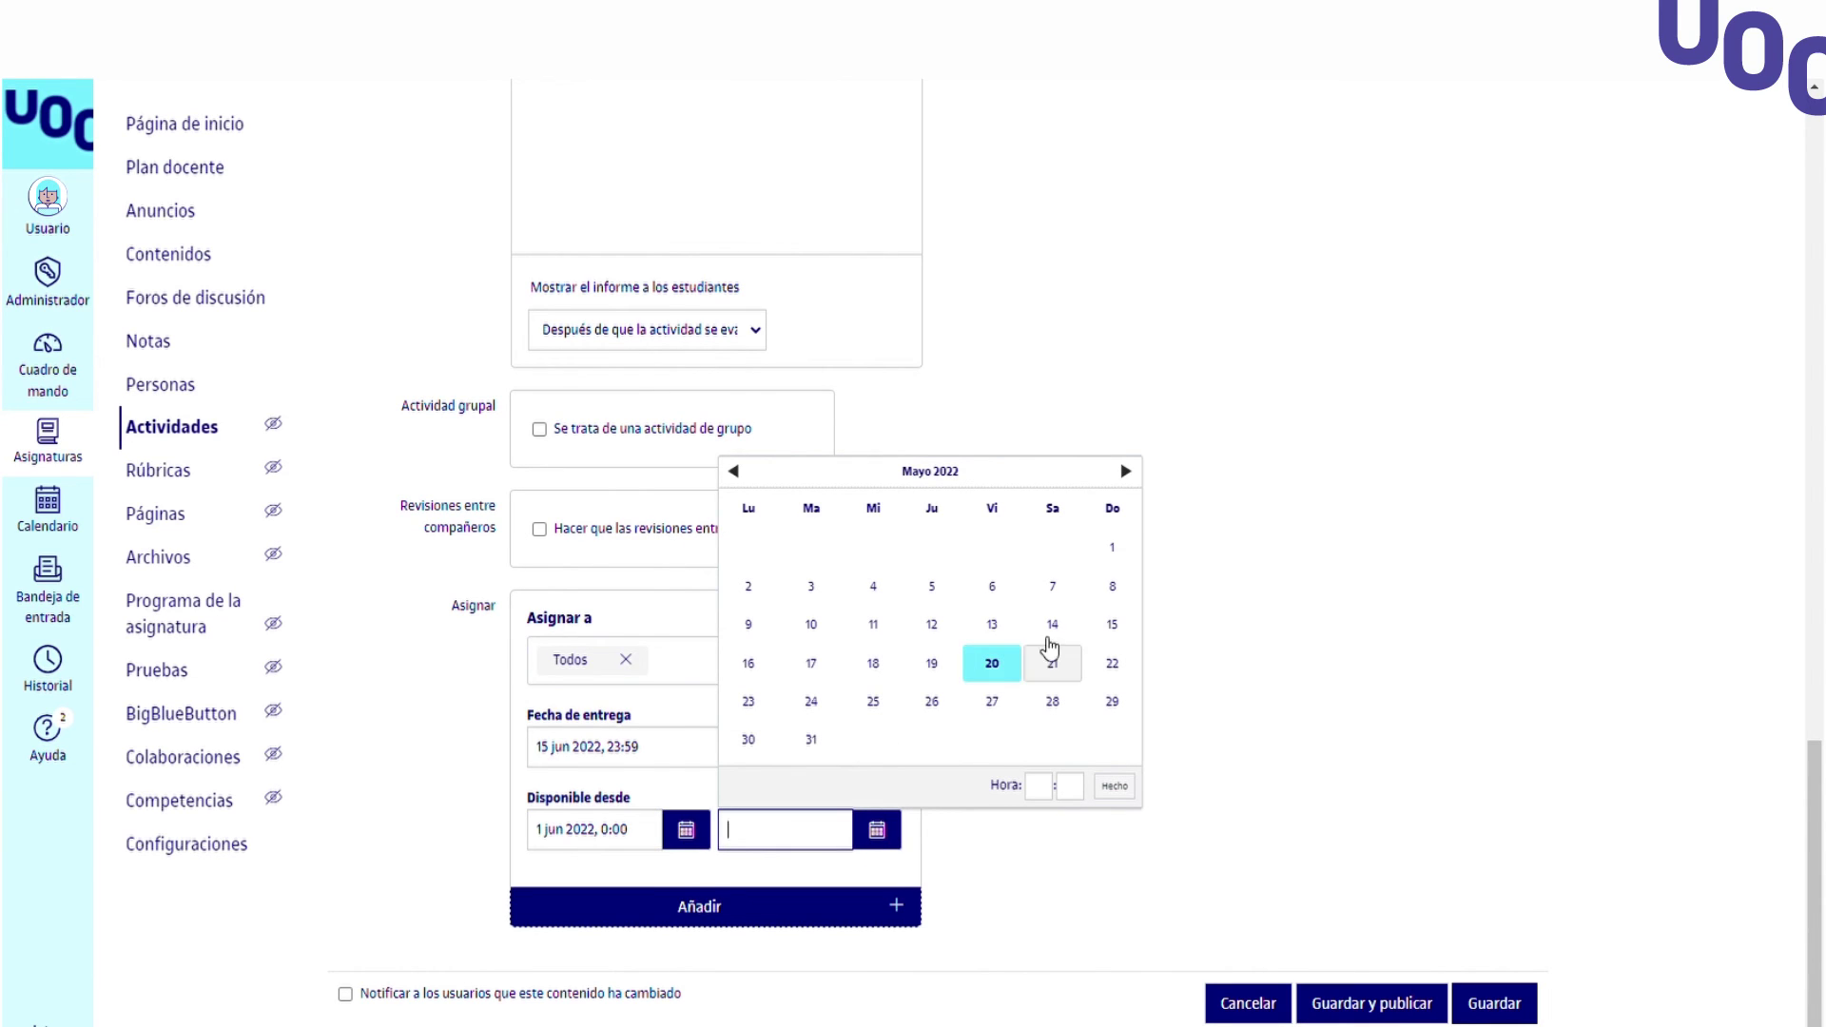
pyautogui.click(1125, 472)
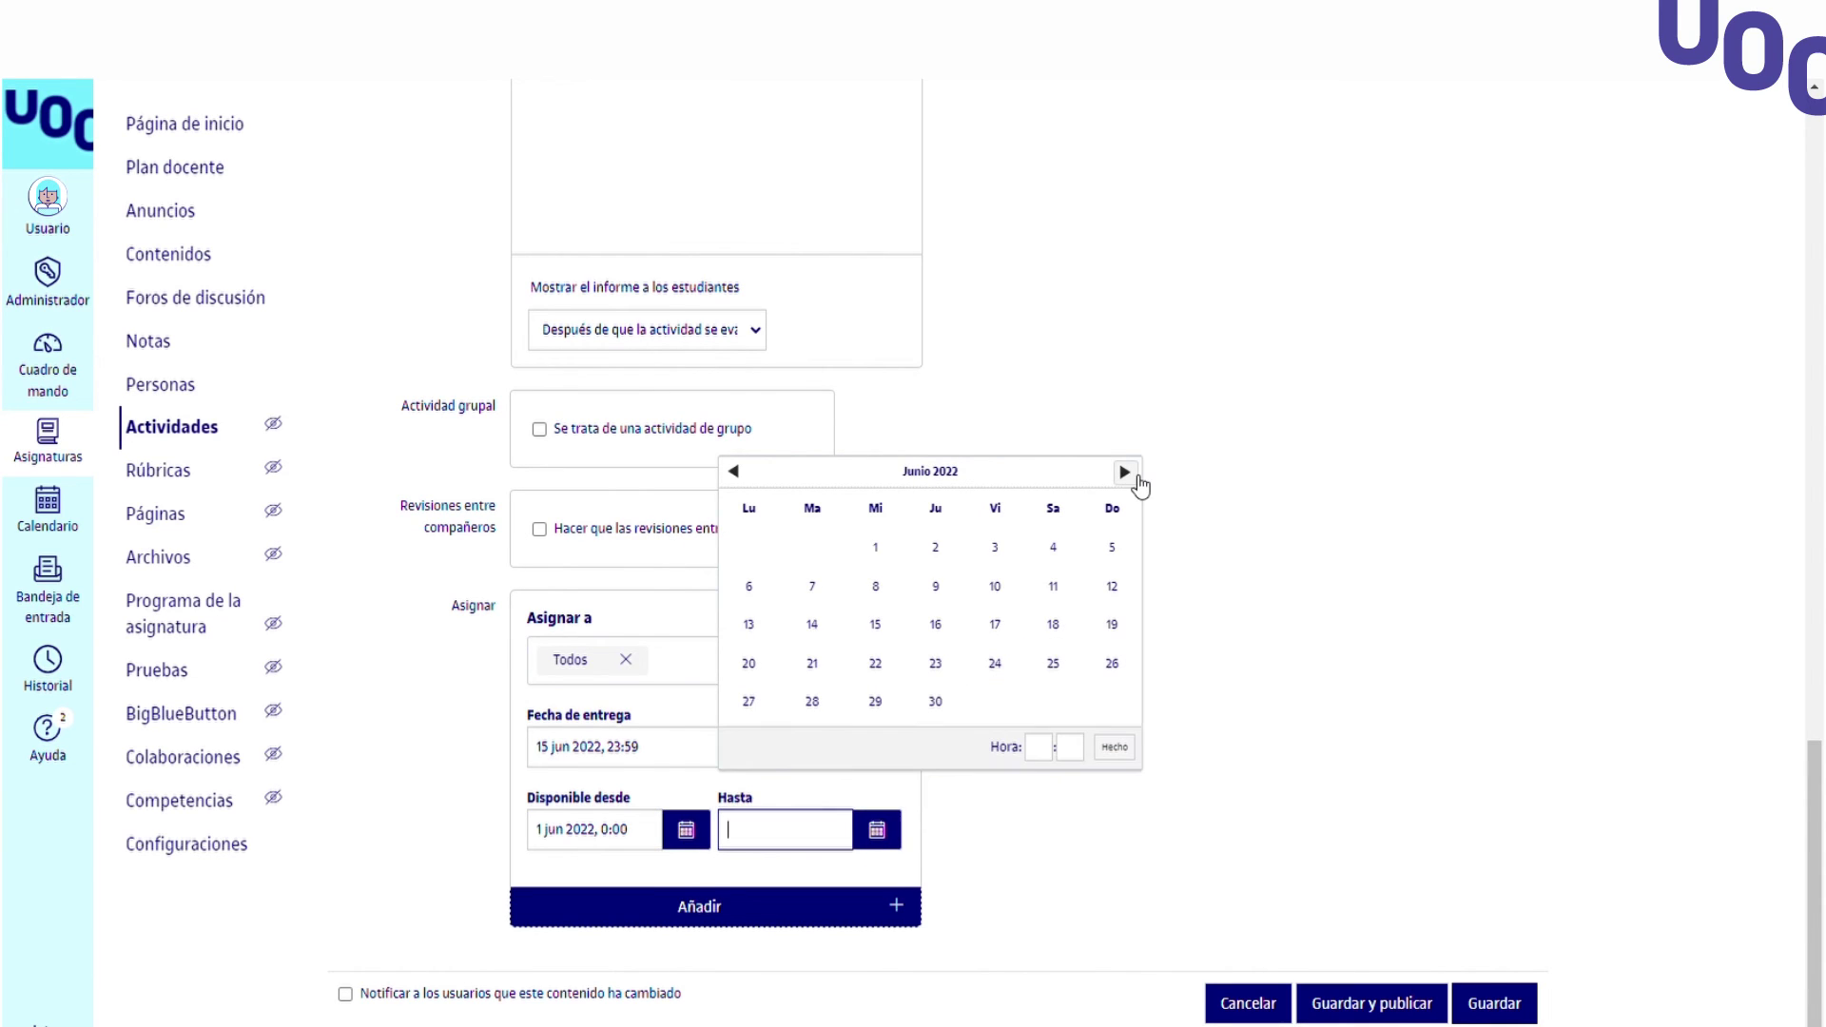
pyautogui.click(936, 702)
pyautogui.click(1112, 747)
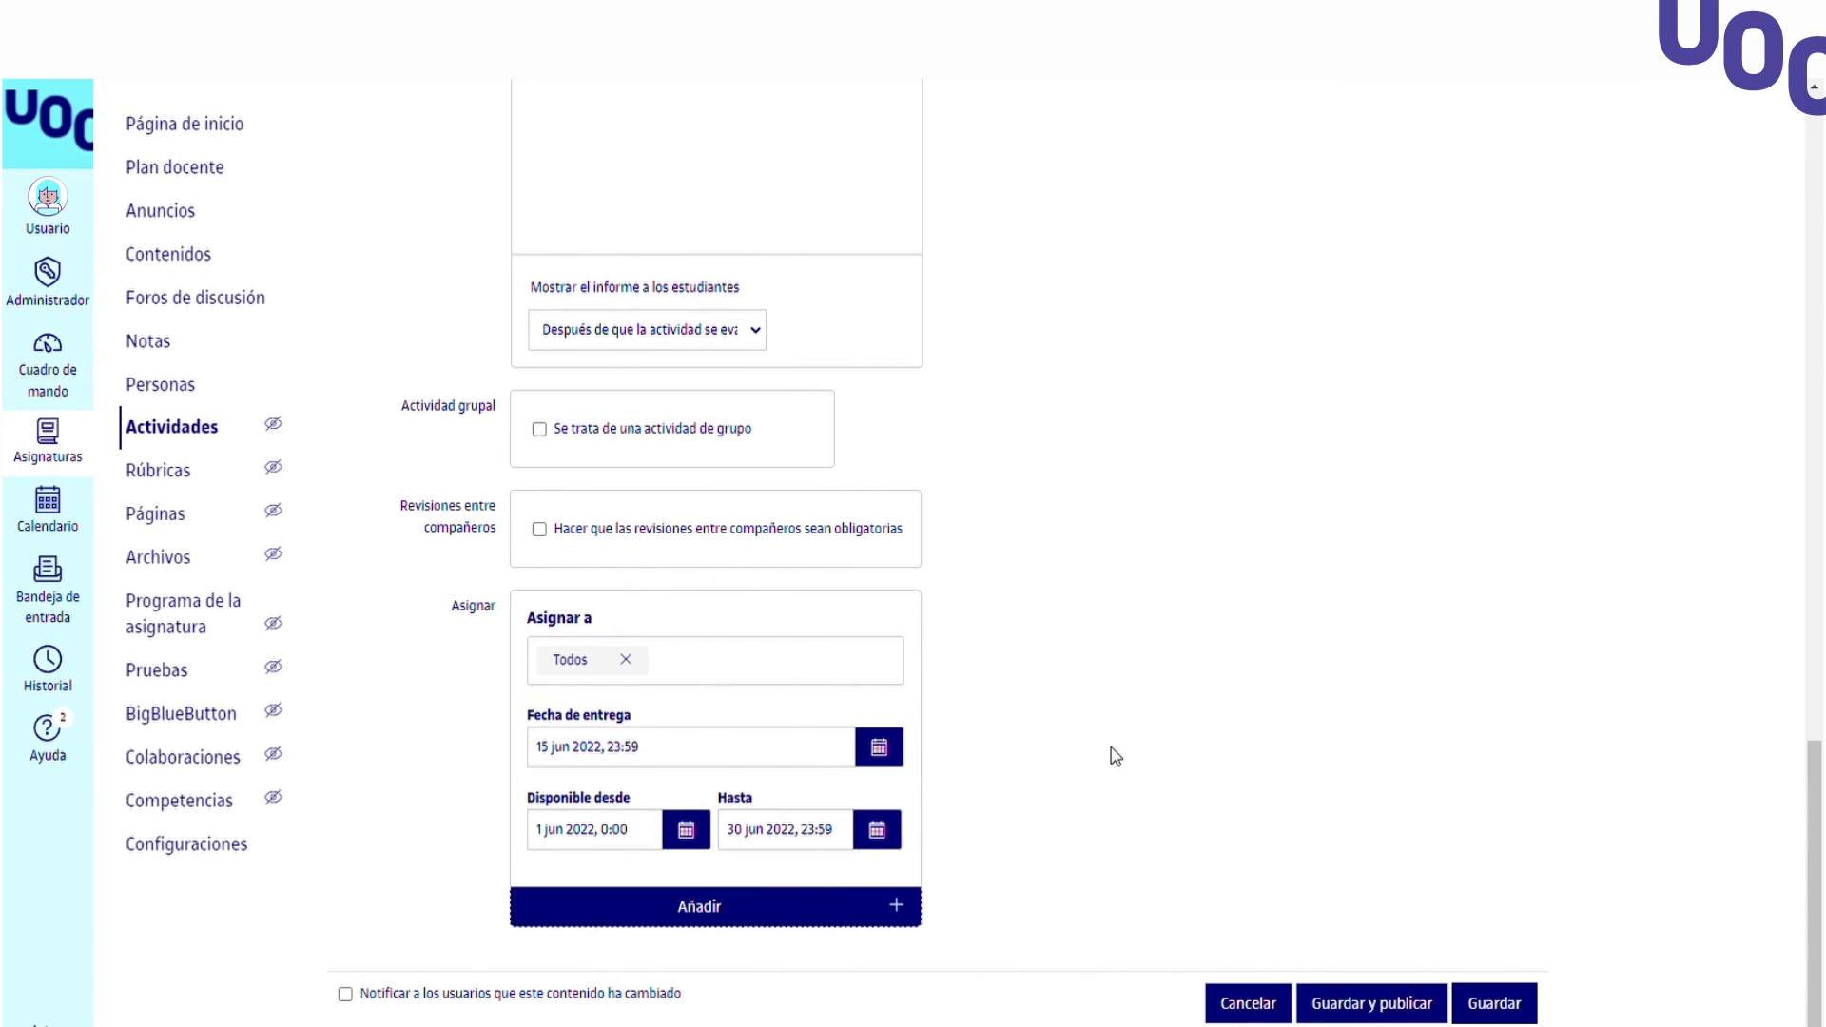
pyautogui.click(1493, 1008)
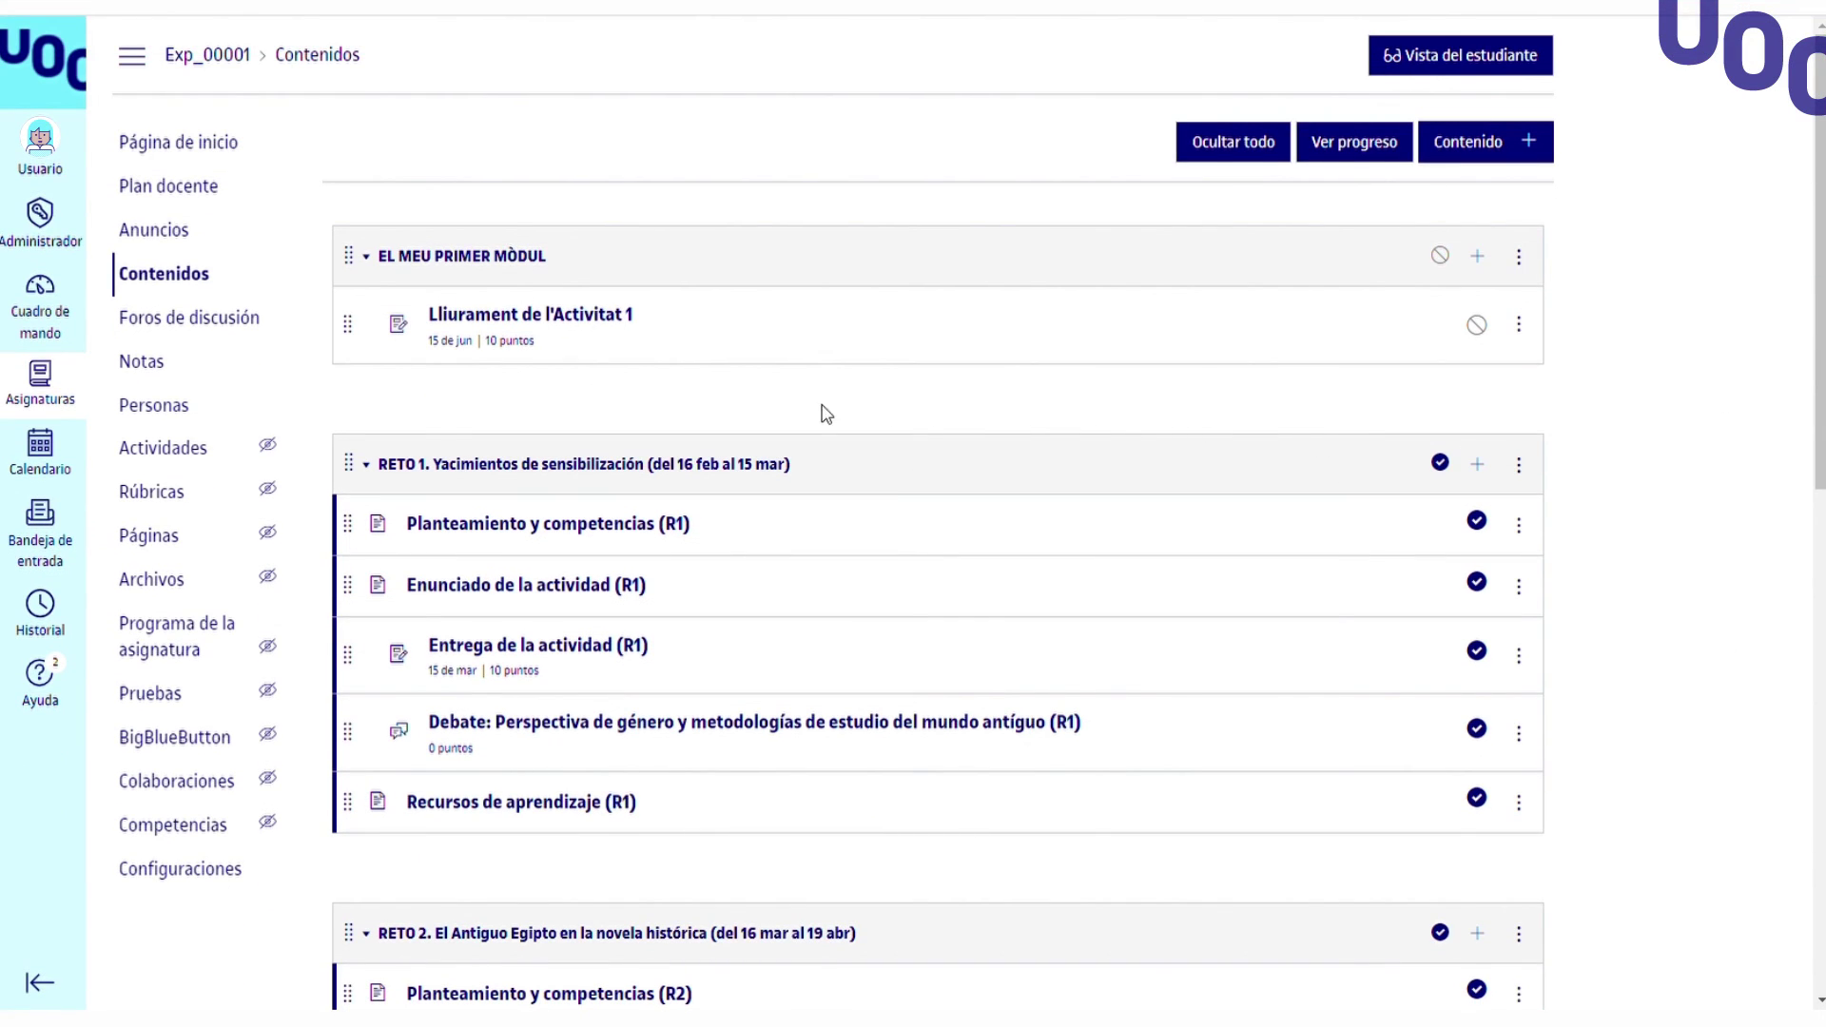
# Step: Open "Lliurament de l'Activitat 1" from the module "EL MEU PRIMER MÒDUL" and start adding a rubric to it
pyautogui.click(535, 322)
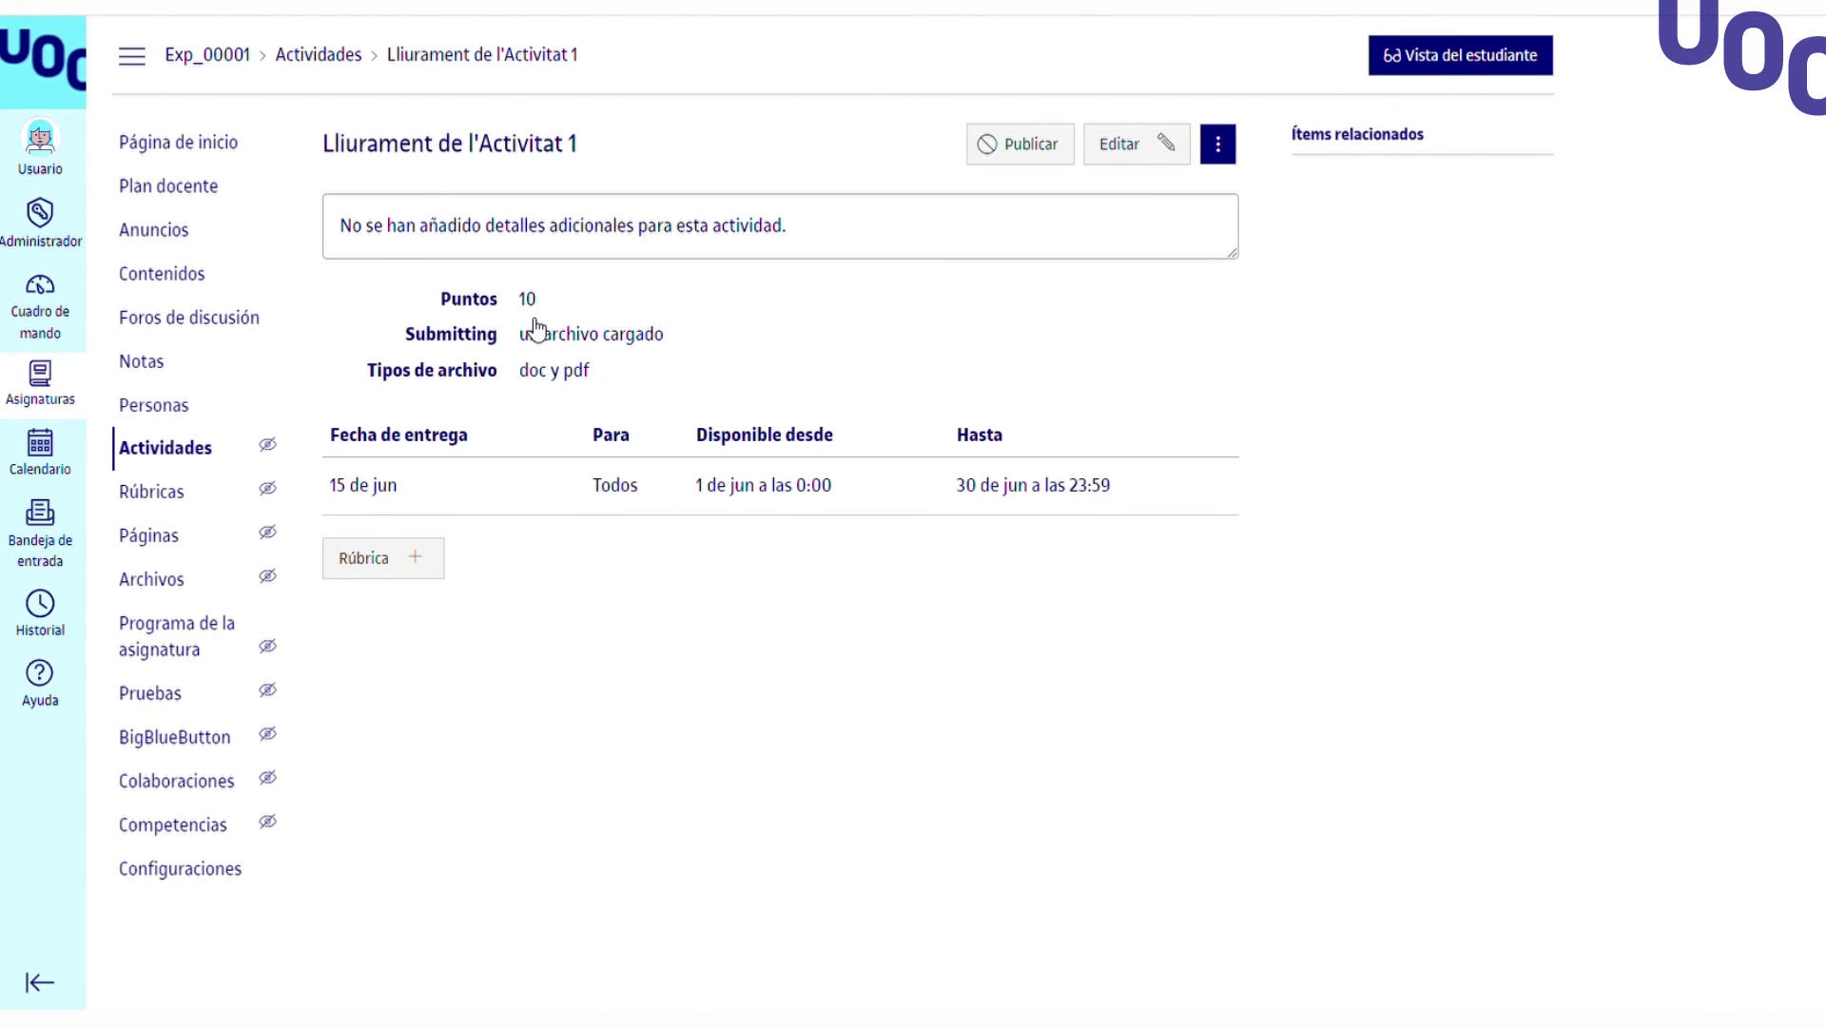
pyautogui.click(373, 569)
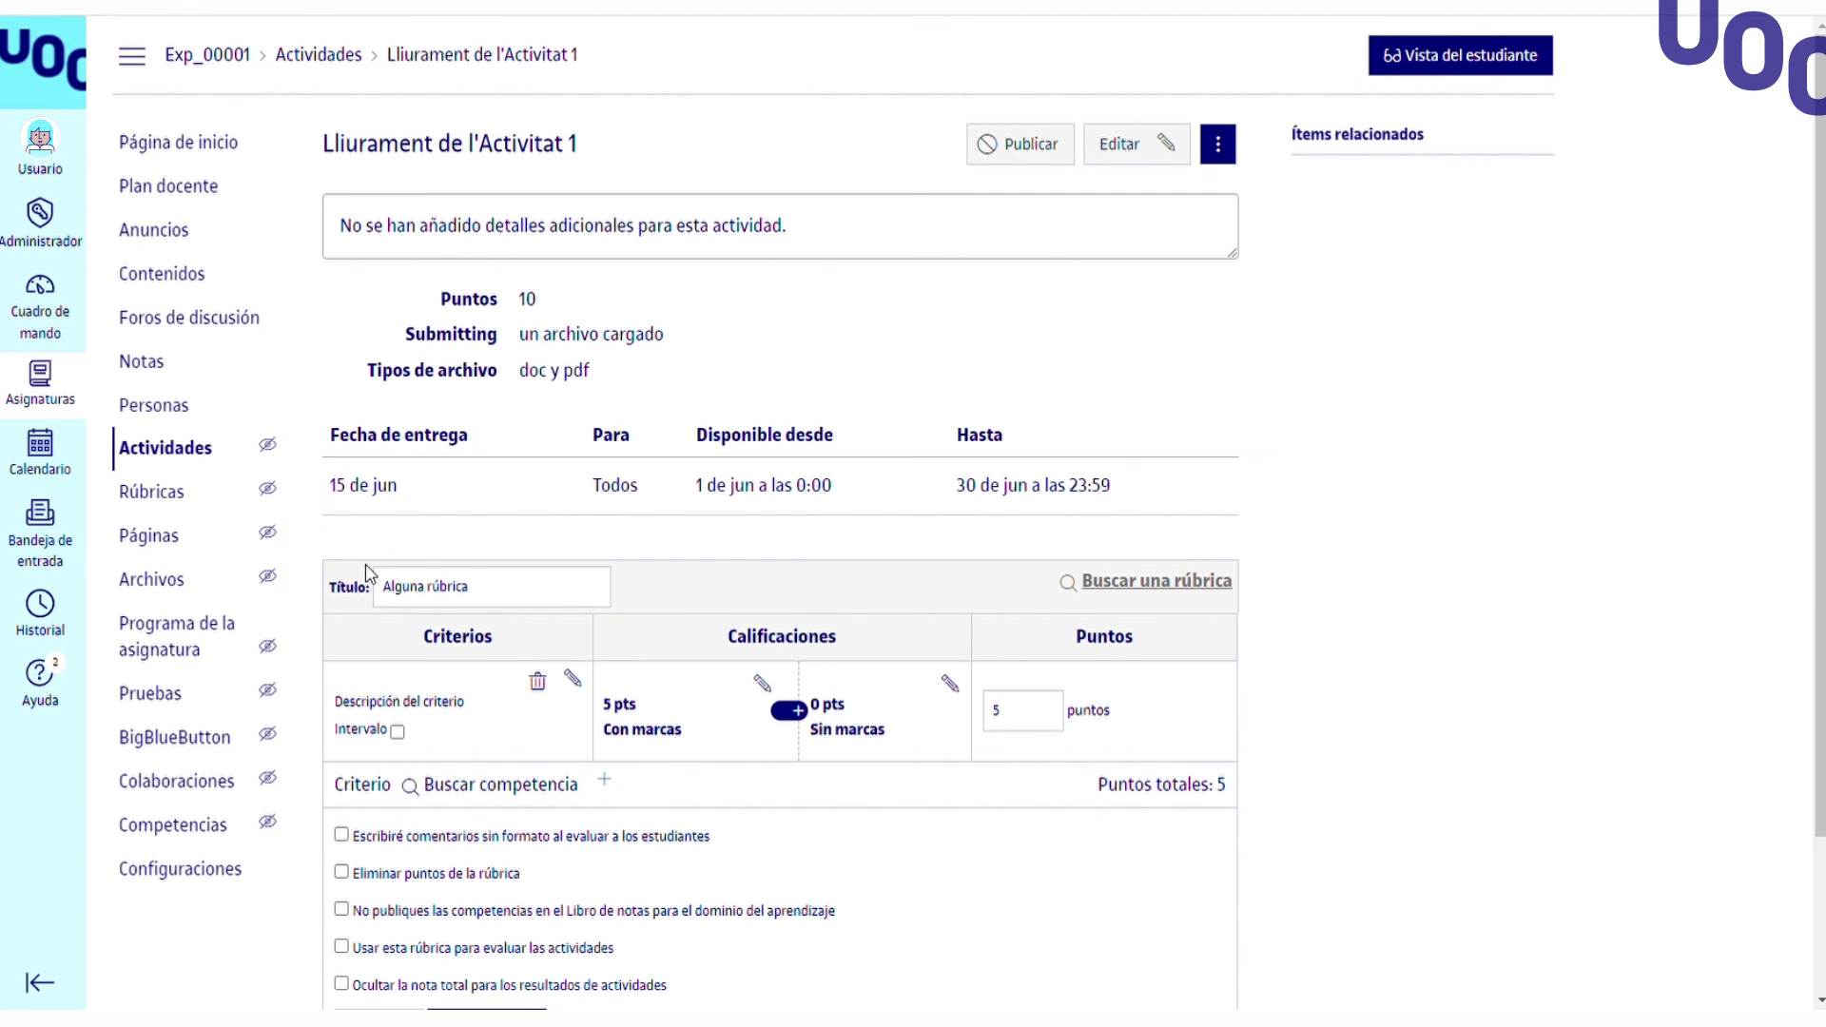